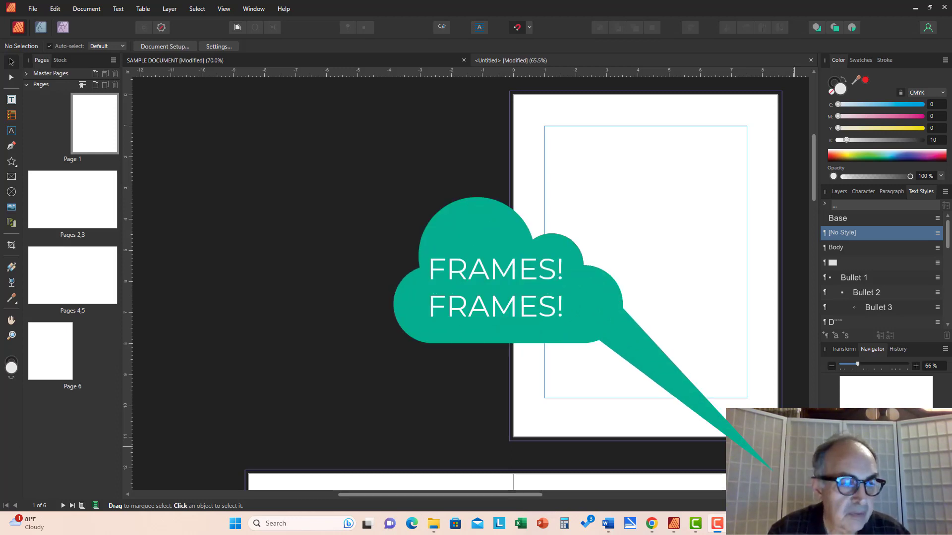
# Step: Draw a text frame over the top half of page 1's margin area
pyautogui.scroll(1, 670, 269)
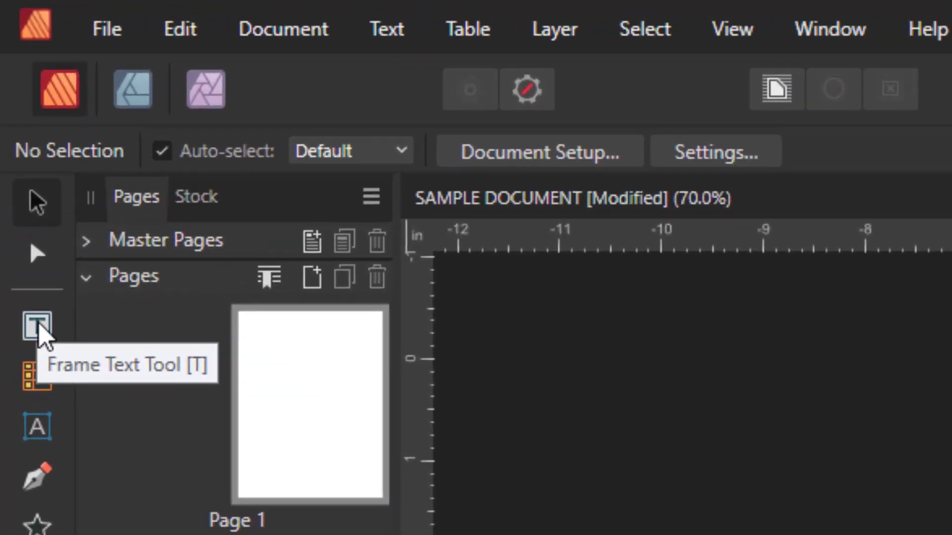
pyautogui.click(39, 326)
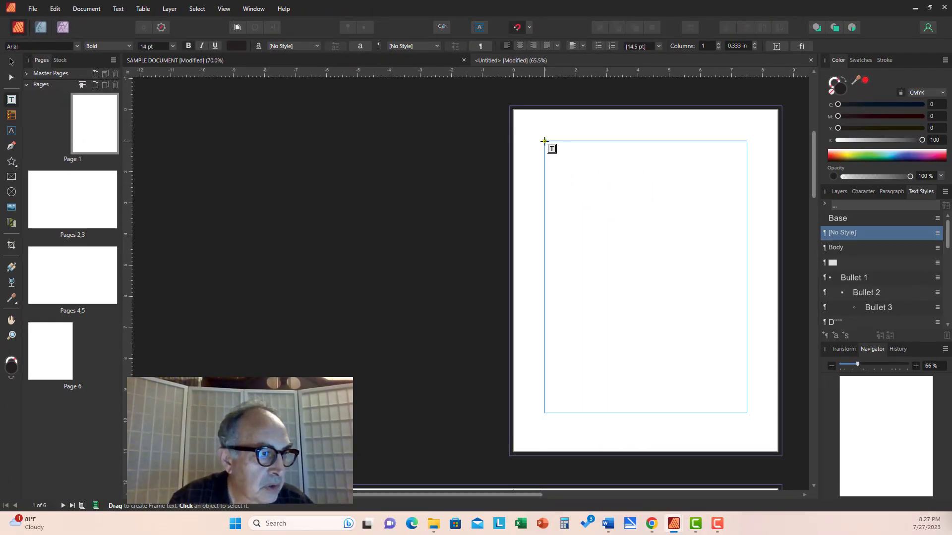
pyautogui.moveTo(545, 141); pyautogui.dragTo(747, 285)
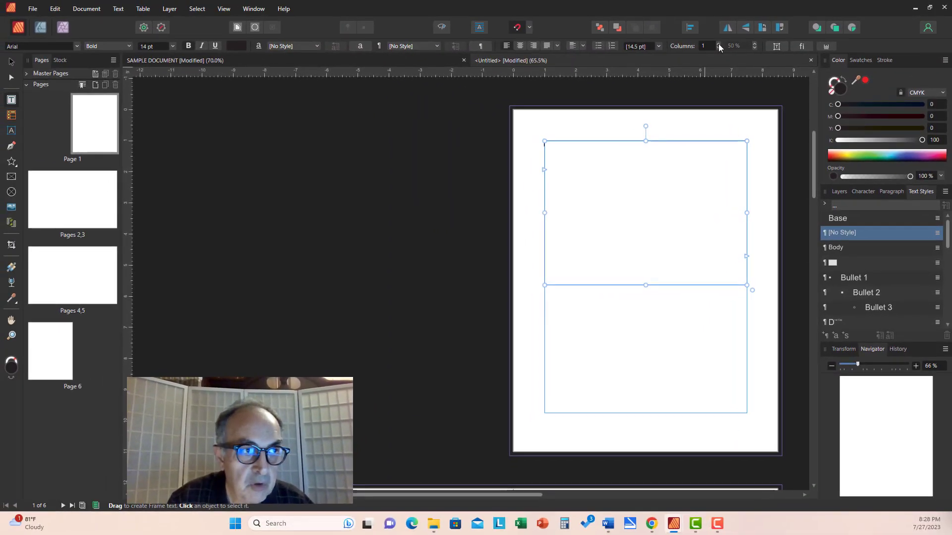
# Step: Step the frame's columns up to 5, then back down to a single column
pyautogui.click(718, 43)
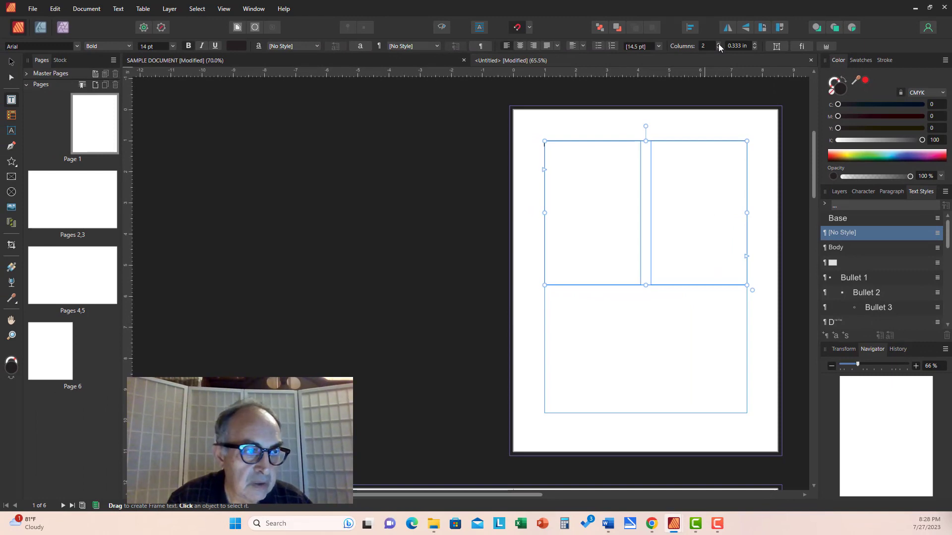
pyautogui.click(719, 43)
pyautogui.click(719, 44)
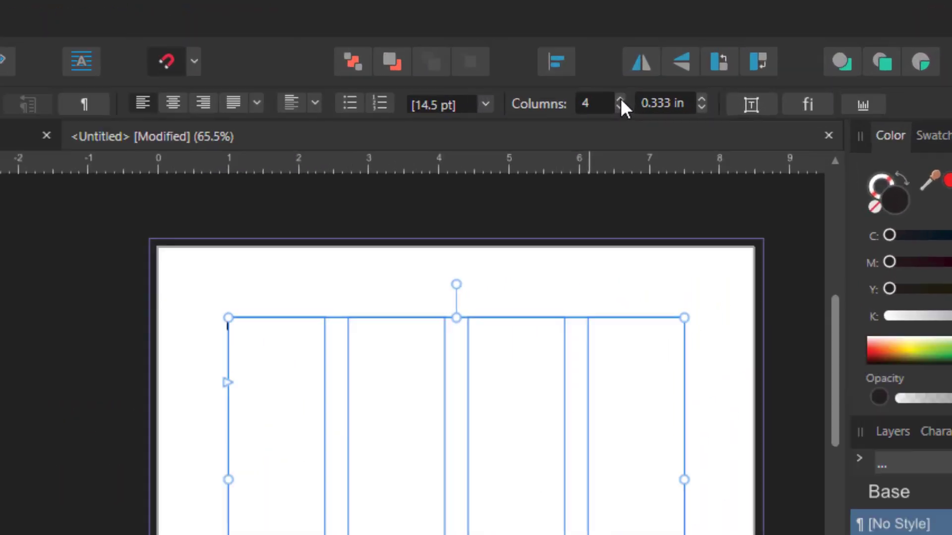
pyautogui.click(621, 99)
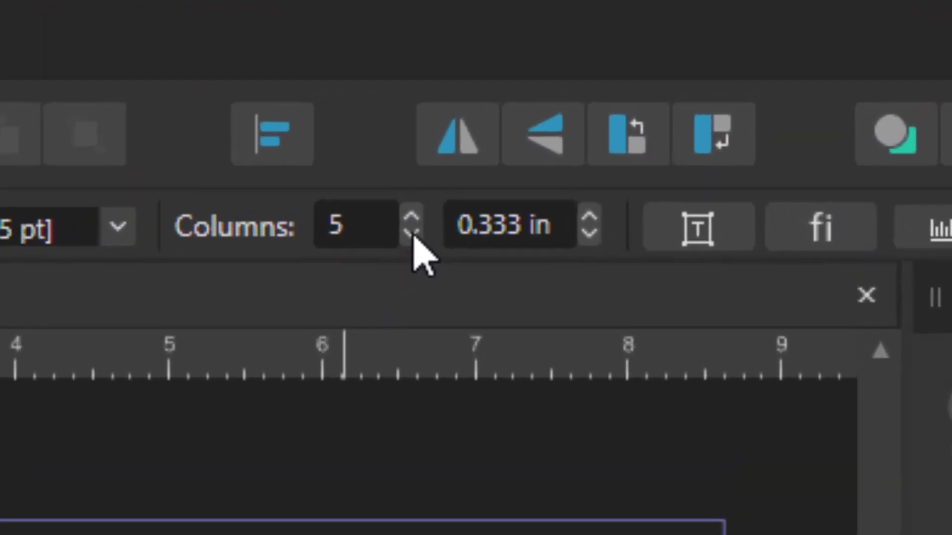
pyautogui.click(411, 232)
pyautogui.click(412, 232)
pyautogui.click(411, 232)
pyautogui.click(546, 153)
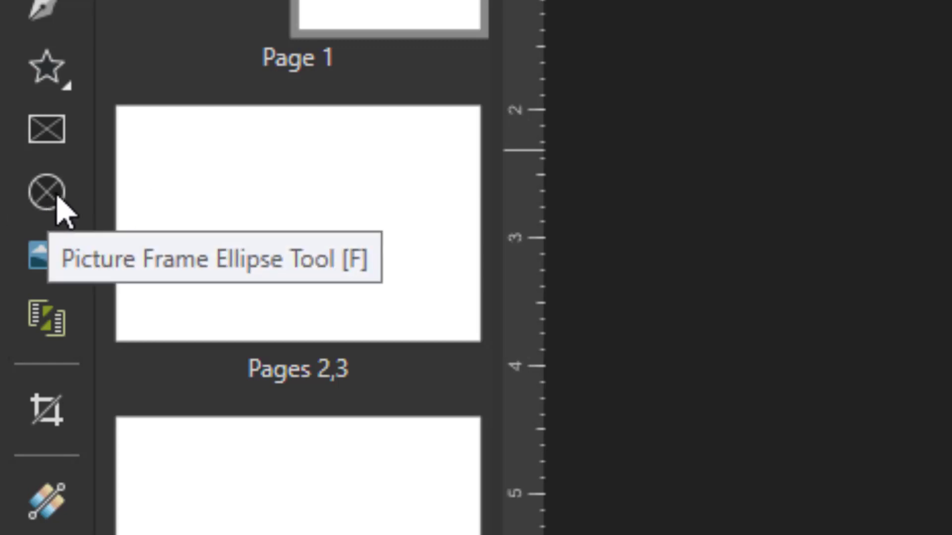
# Step: Draw a circular picture frame about 3.06 in across at the text frame's upper right
pyautogui.click(45, 131)
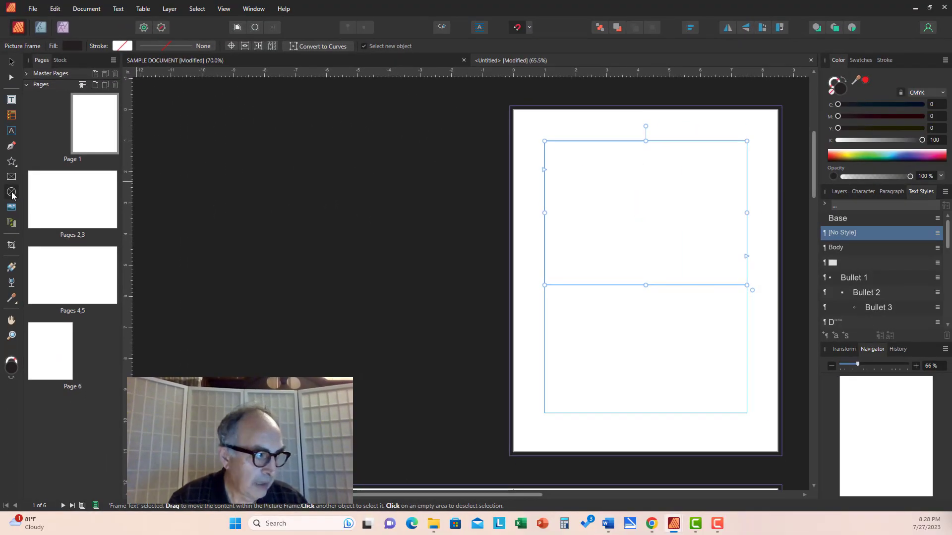
pyautogui.click(12, 193)
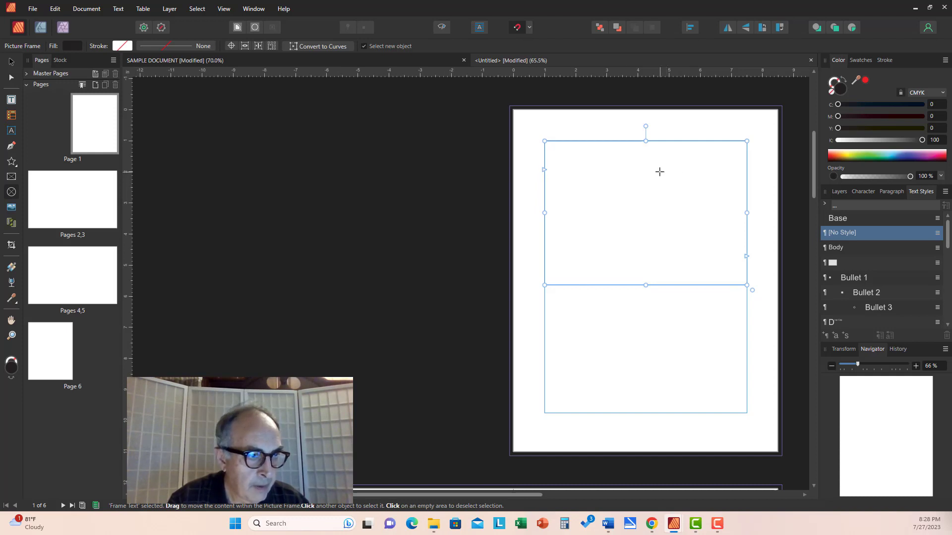
pyautogui.moveTo(659, 172); pyautogui.dragTo(754, 266)
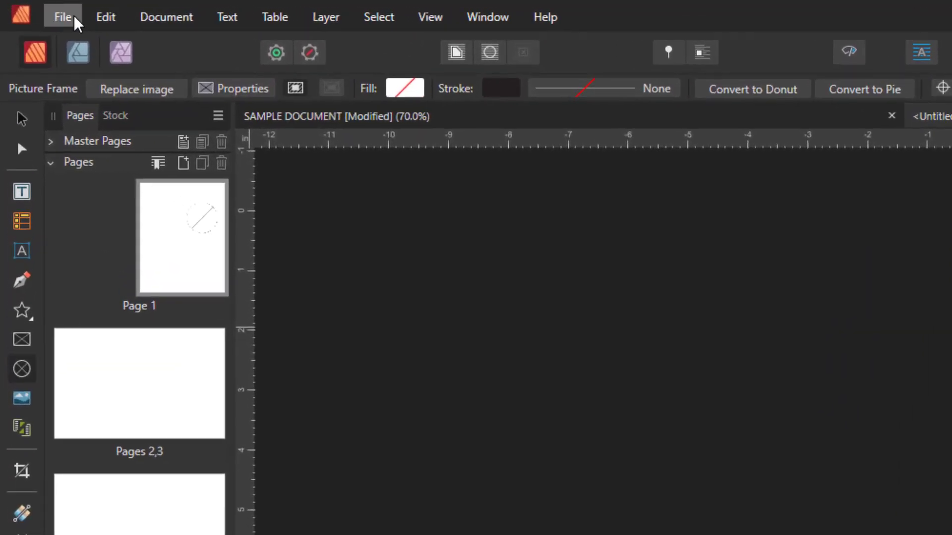
# Step: Place the mountain lake photo from the PHOTOS SAMPLE folder into the circular frame
pyautogui.click(37, 8)
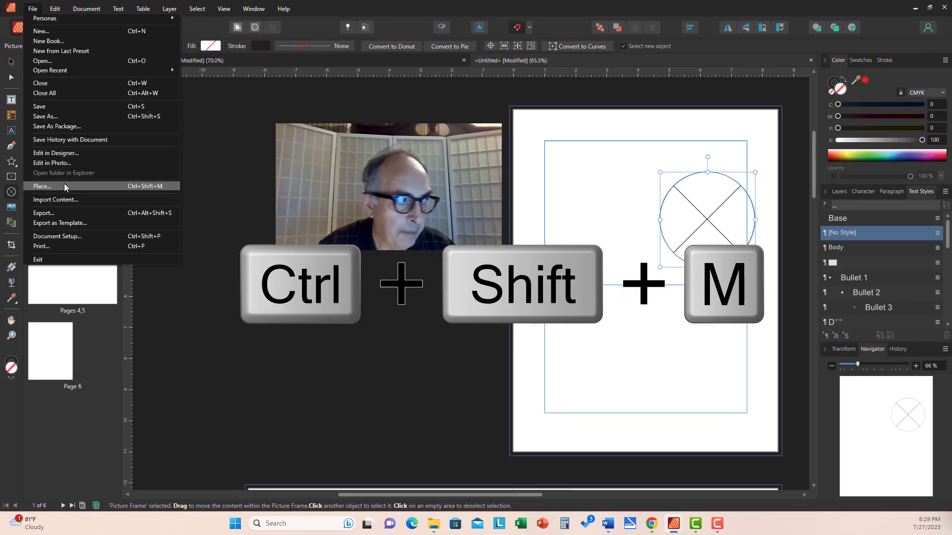
pyautogui.click(64, 185)
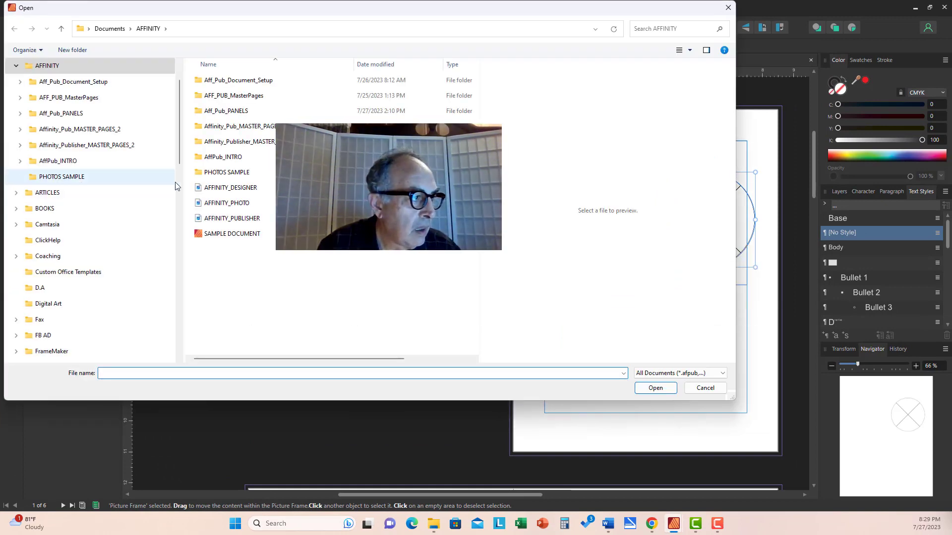
pyautogui.doubleClick(218, 172)
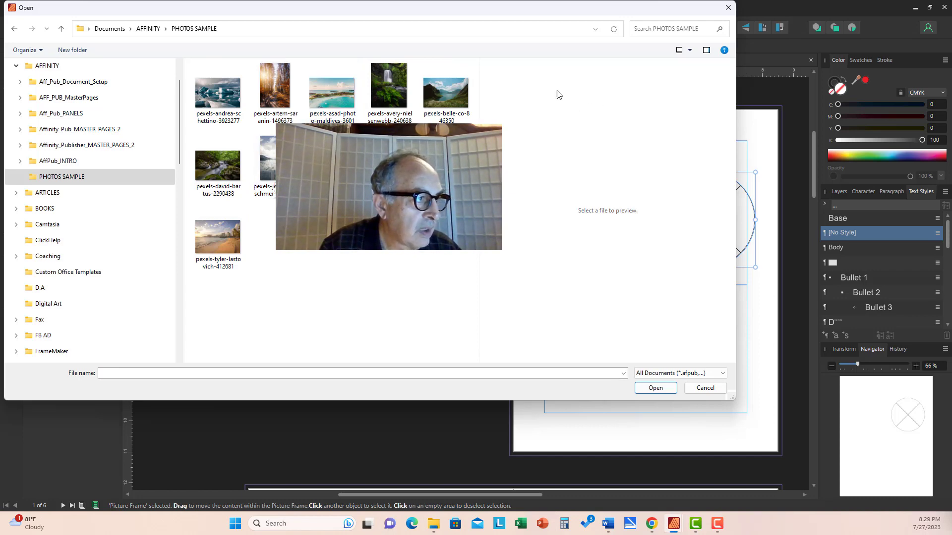
pyautogui.doubleClick(443, 96)
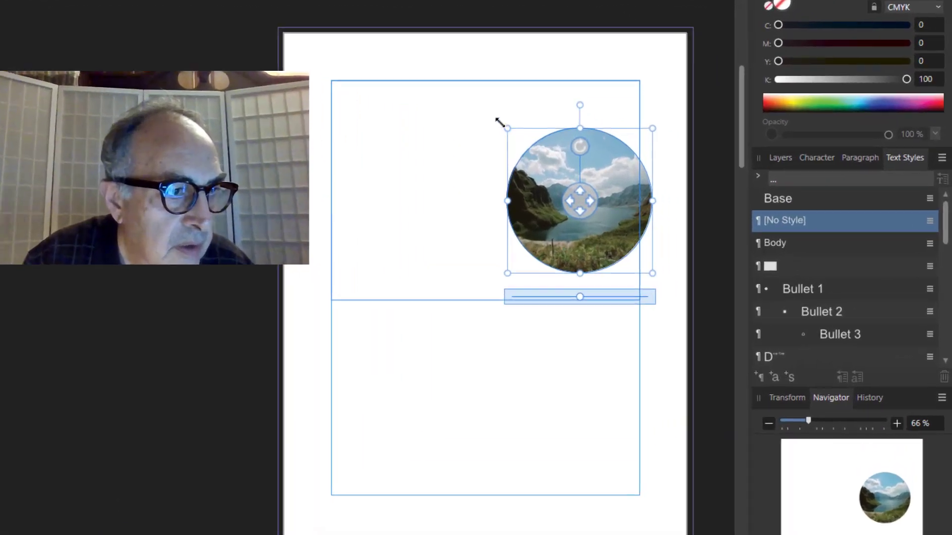
# Step: Enlarge the circle to about 4.5 in wide, tilt it slightly, then reposition and zoom the lake photo inside
pyautogui.moveTo(660, 171); pyautogui.dragTo(642, 156)
pyautogui.moveTo(445, 93); pyautogui.dragTo(398, 52)
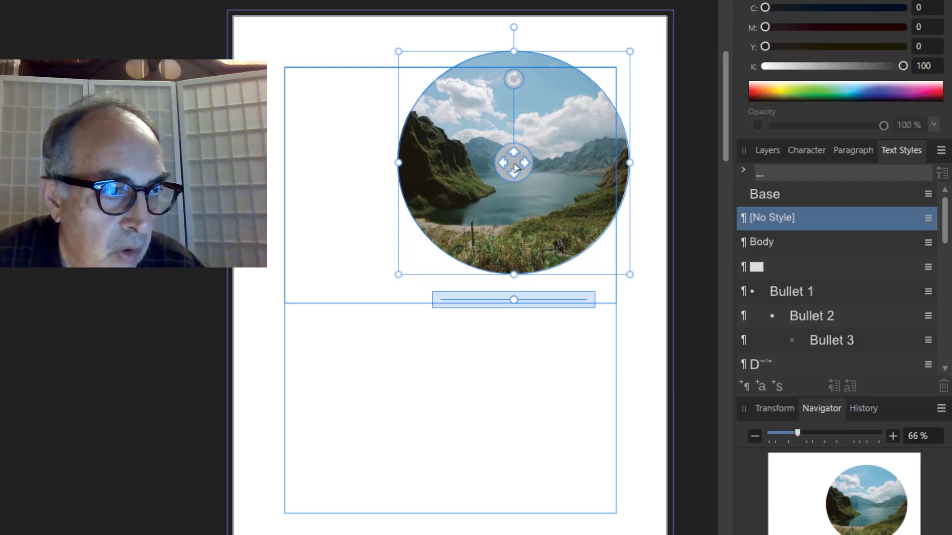
pyautogui.moveTo(513, 168)
pyautogui.mouseDown()
pyautogui.moveTo(487, 143)
pyautogui.moveTo(489, 184)
pyautogui.moveTo(498, 191)
pyautogui.moveTo(498, 166)
pyautogui.mouseUp()
pyautogui.moveTo(513, 26)
pyautogui.mouseDown()
pyautogui.moveTo(489, 26)
pyautogui.moveTo(524, 19)
pyautogui.moveTo(540, 35)
pyautogui.moveTo(512, 26)
pyautogui.mouseUp()
pyautogui.moveTo(512, 301)
pyautogui.mouseDown()
pyautogui.moveTo(602, 311)
pyautogui.moveTo(538, 317)
pyautogui.moveTo(527, 309)
pyautogui.mouseUp()
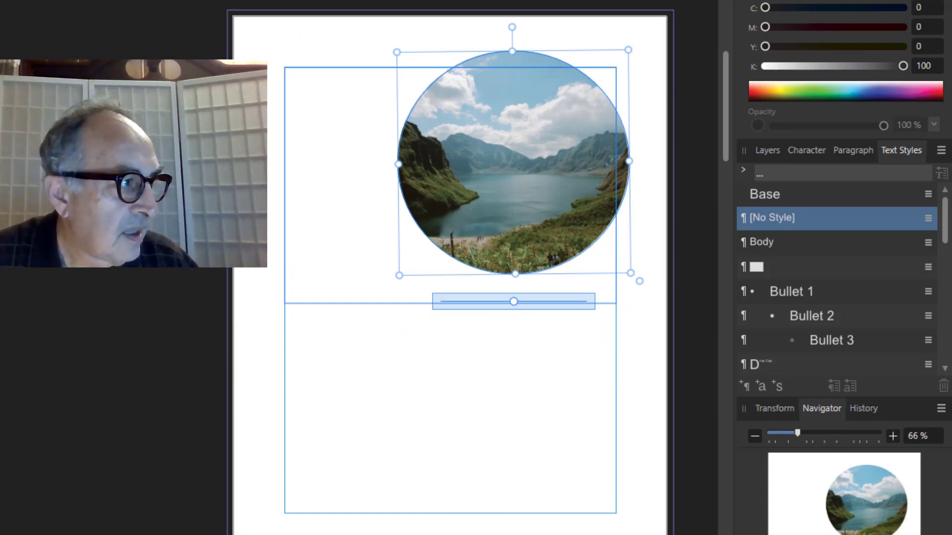
pyautogui.click(348, 191)
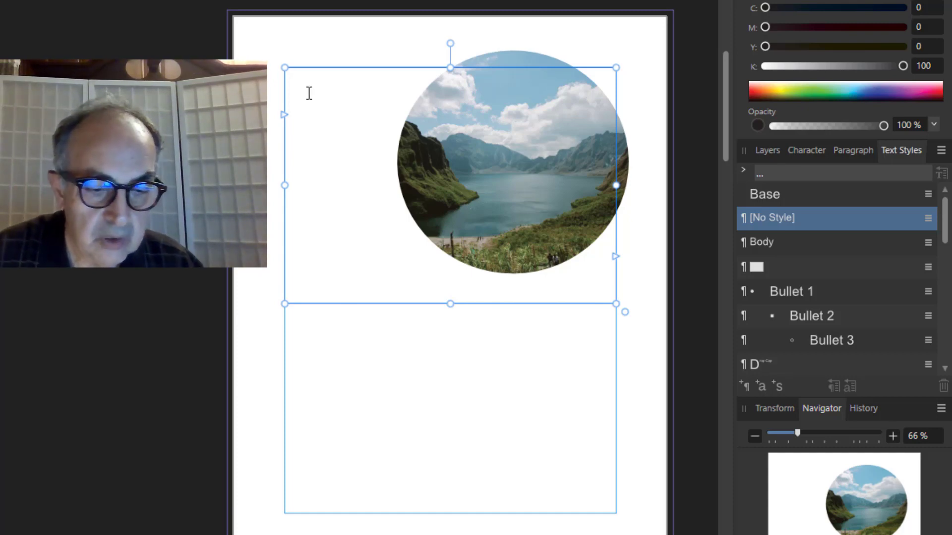
pyautogui.write('This is sample text.')
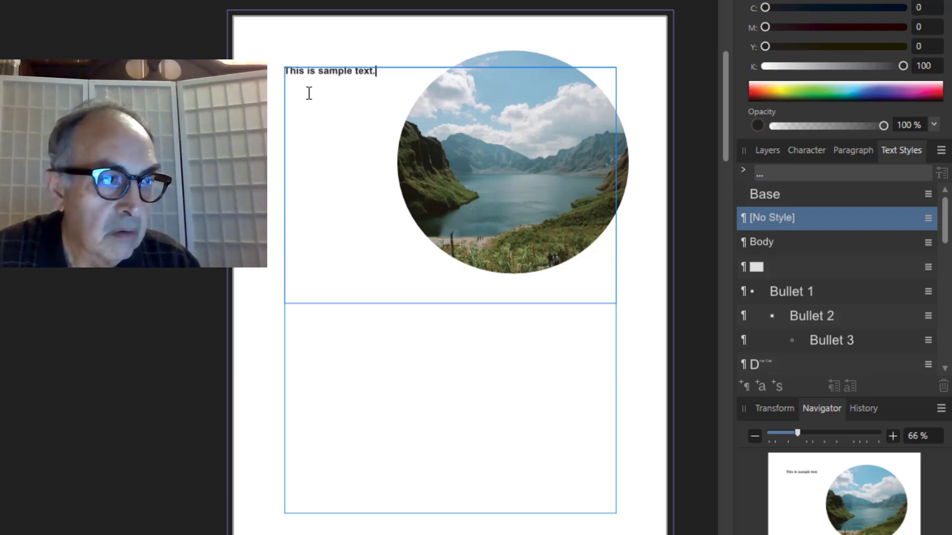
pyautogui.press('Escape')
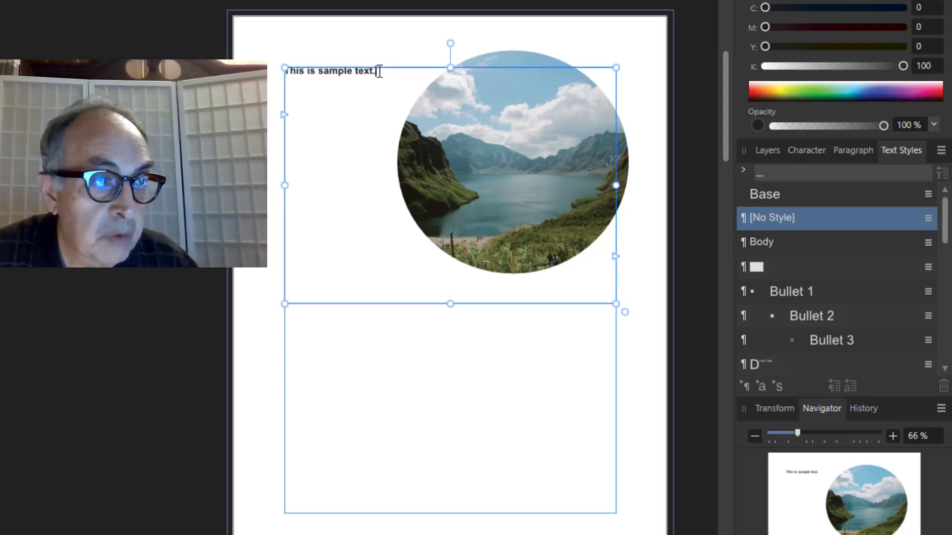
pyautogui.click(372, 74)
pyautogui.tripleClick(280, 74)
pyautogui.press('Escape')
pyautogui.press('Delete')
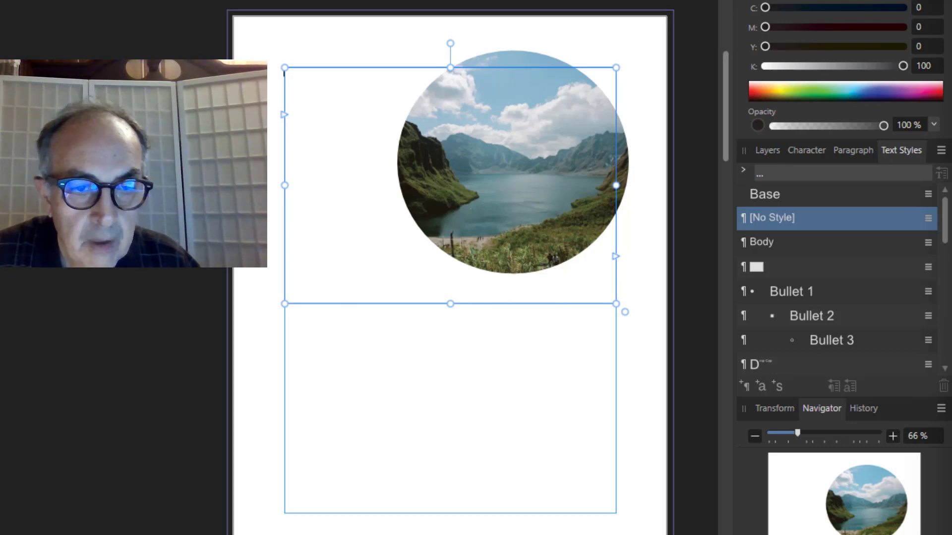
pyautogui.moveTo(951, 322); pyautogui.dragTo(947, 322)
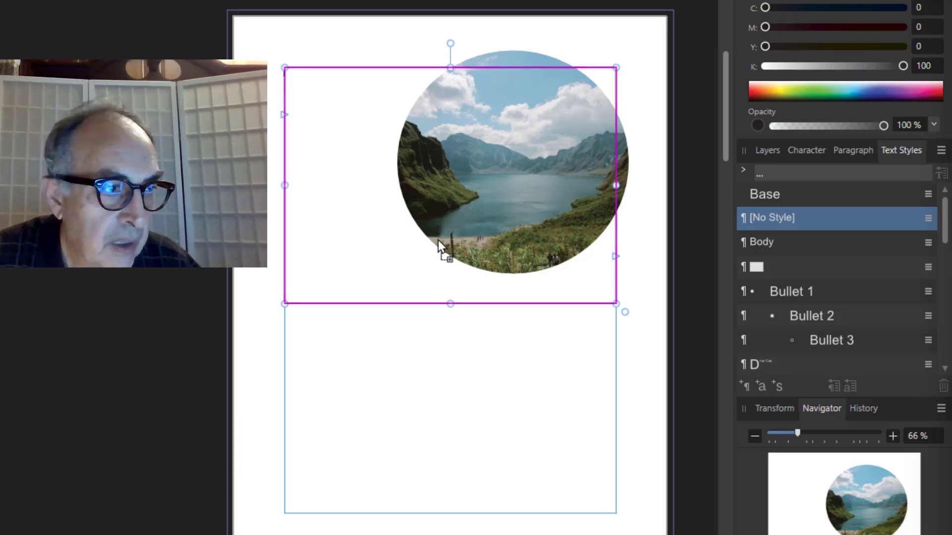
pyautogui.click(310, 141)
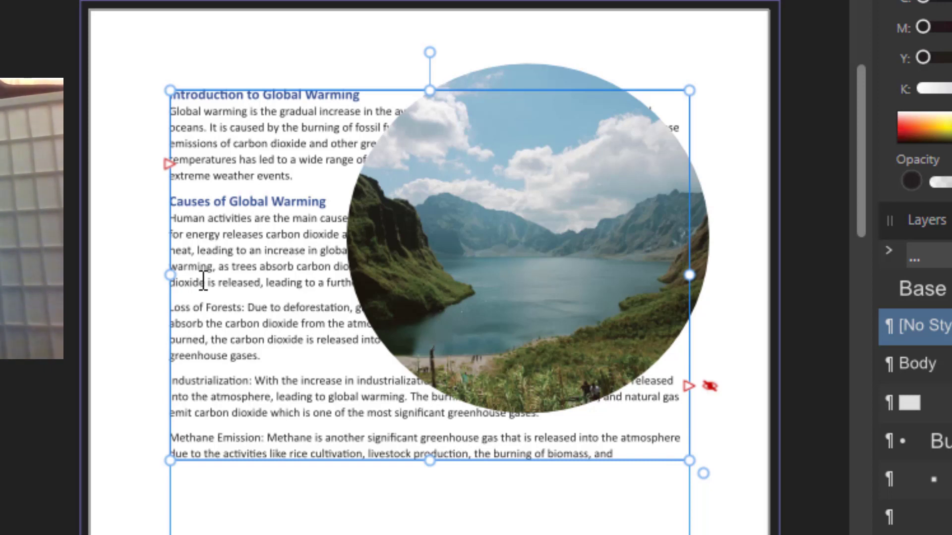
pyautogui.click(197, 285)
pyautogui.press('Escape')
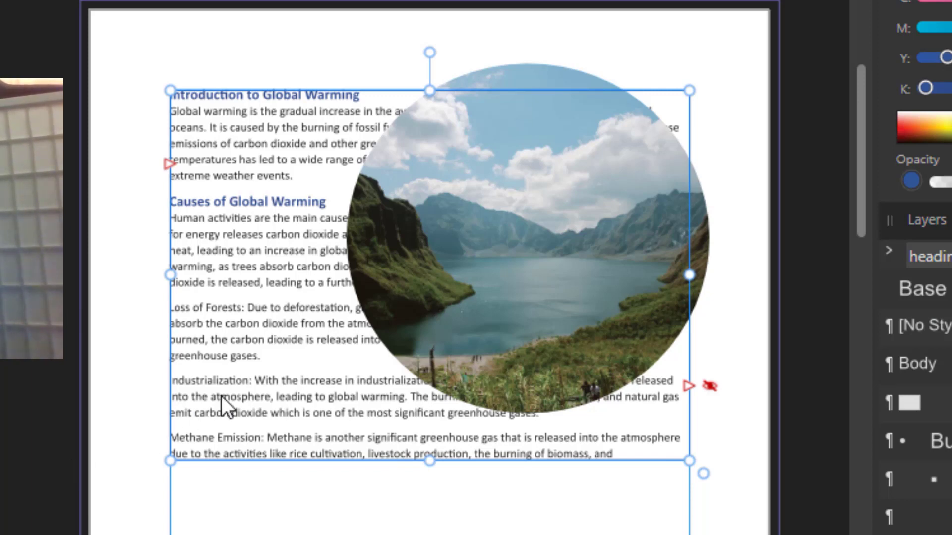
pyautogui.hotkey('ctrl', 'a')
pyautogui.press('Delete')
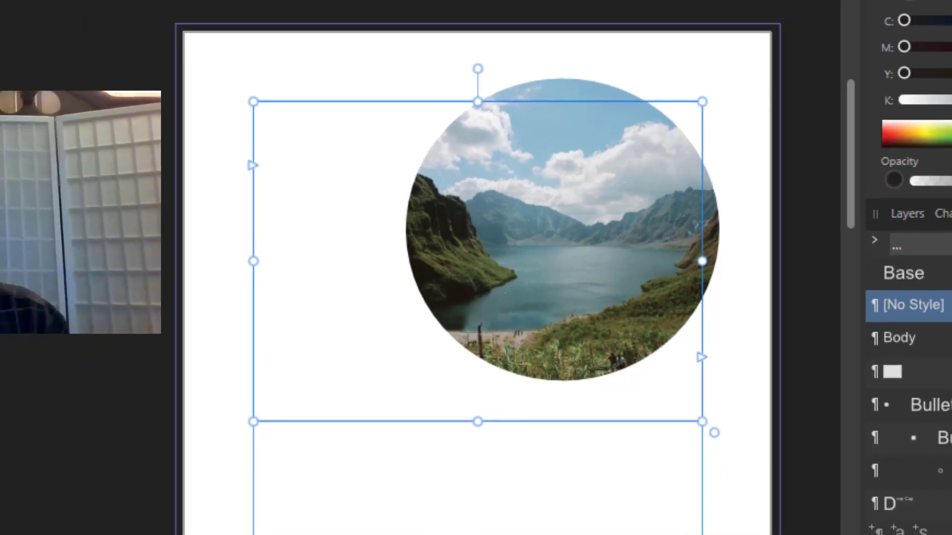
# Step: With the Move Tool, select the frames on the left and right pages of the next spread
pyautogui.click(32, 9)
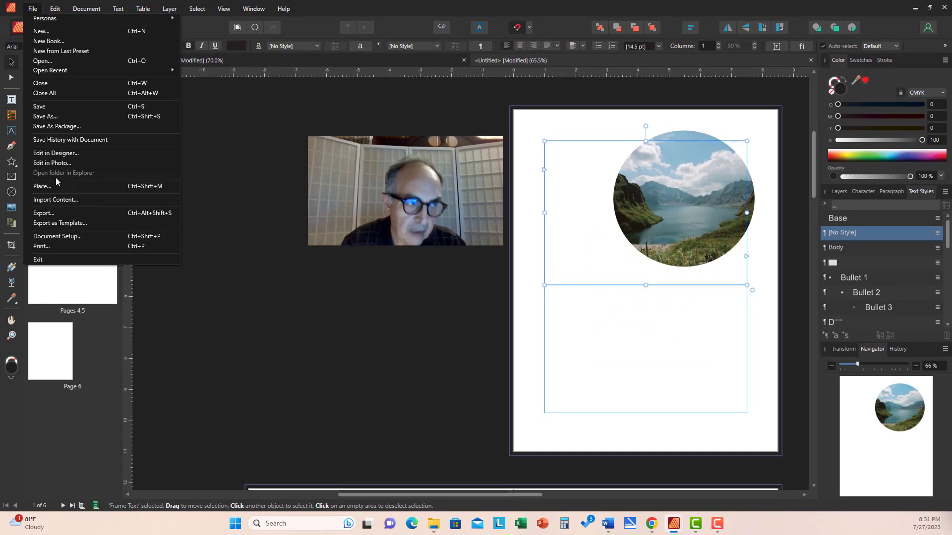
pyautogui.click(586, 162)
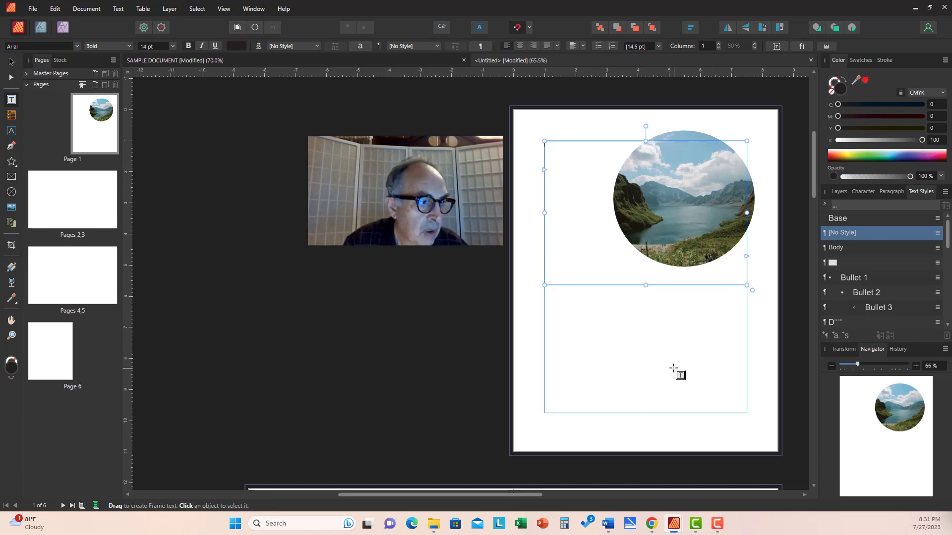
pyautogui.scroll(-3, 677, 373)
pyautogui.scroll(-5, 681, 375)
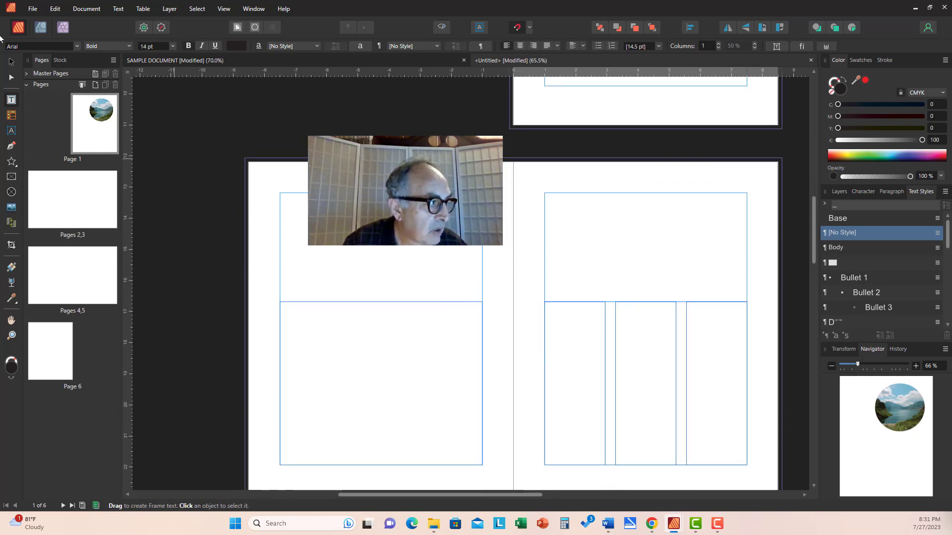
pyautogui.click(10, 62)
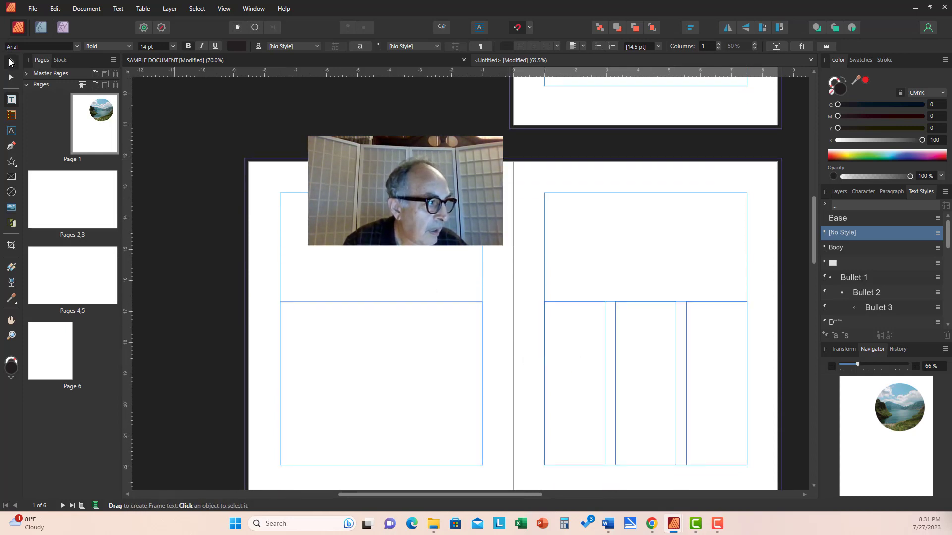
pyautogui.click(350, 305)
pyautogui.click(557, 305)
# Step: Back on page 1, stretch the text frame's bottom edge down to about 7.3 in tall
pyautogui.scroll(5, 557, 304)
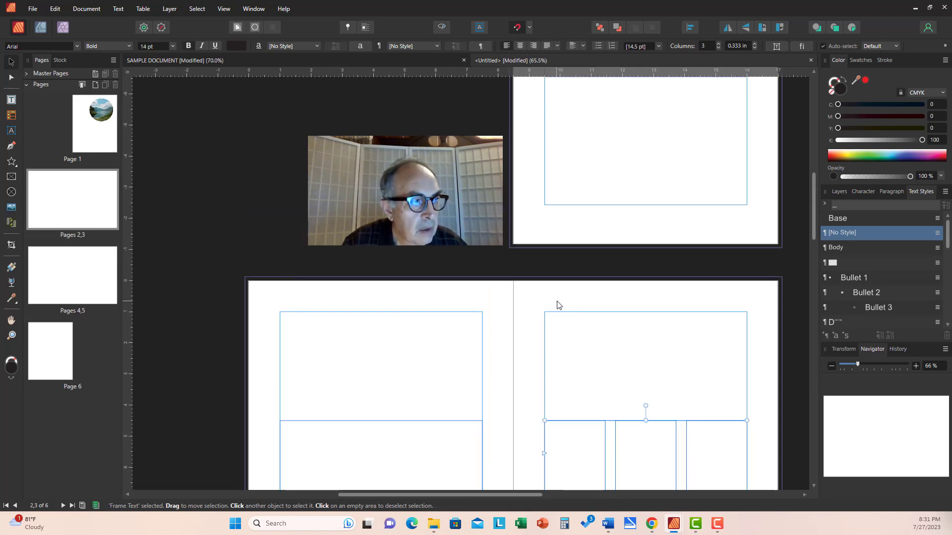
pyautogui.scroll(2, 557, 304)
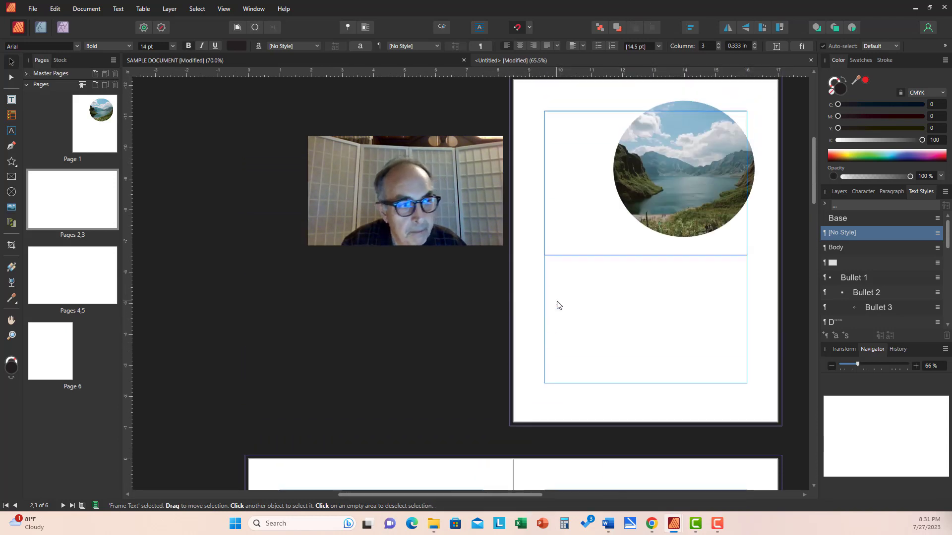
pyautogui.click(606, 257)
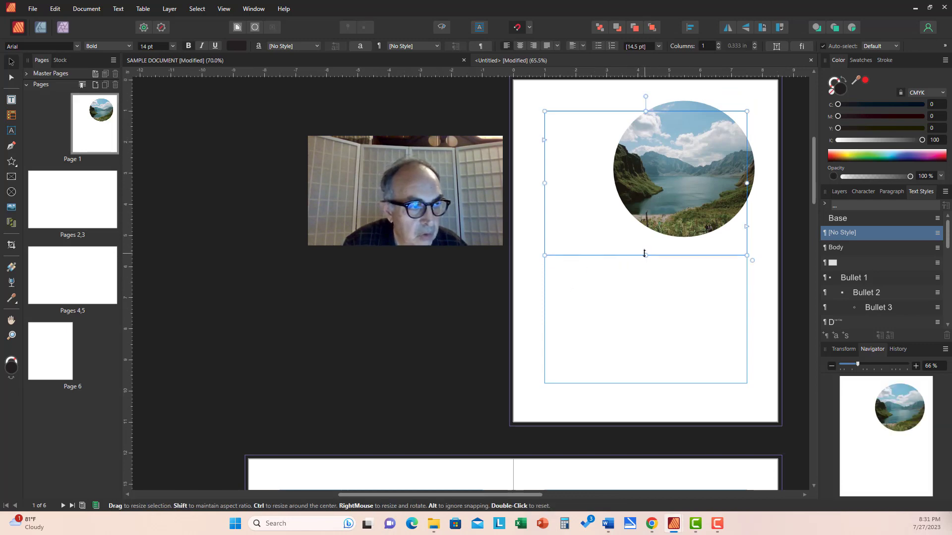
pyautogui.moveTo(645, 256); pyautogui.dragTo(645, 382)
pyautogui.press('t')
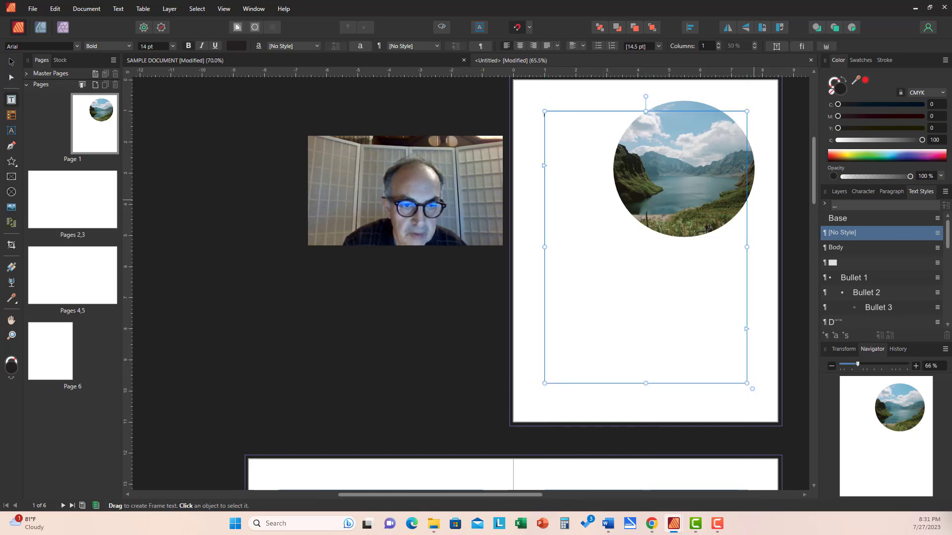
# Step: Paste the Global Warming article into the page 1 frame and briefly preview its overflow text
pyautogui.click(578, 176)
pyautogui.hotkey('ctrl', 'v')
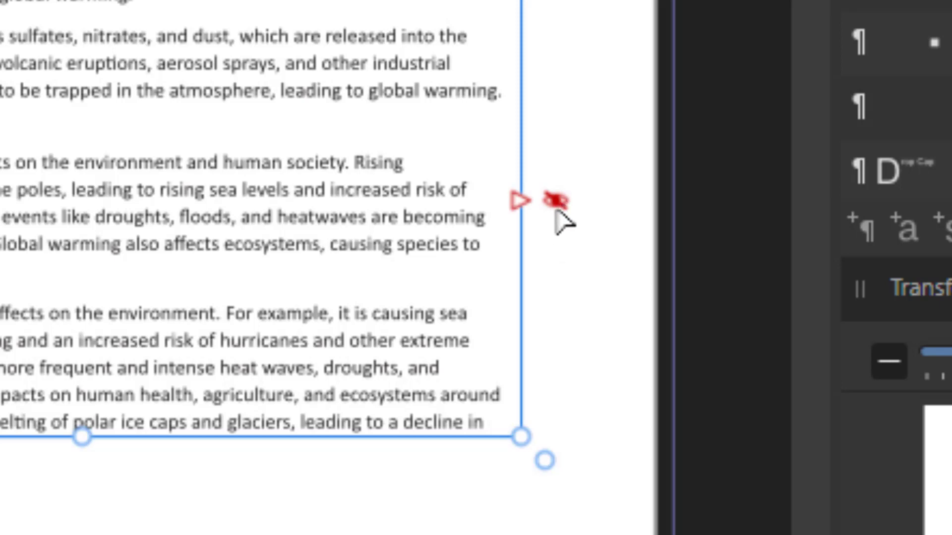
pyautogui.click(556, 200)
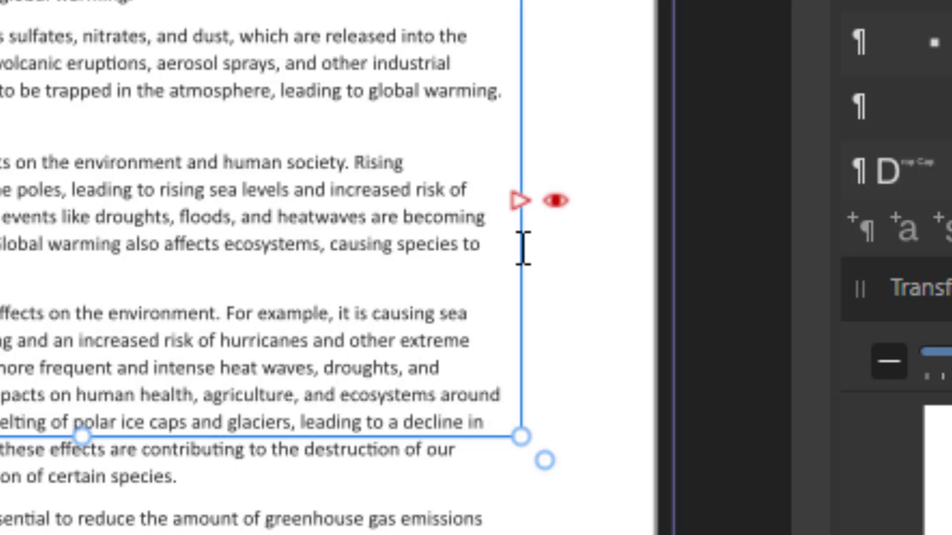
pyautogui.click(556, 202)
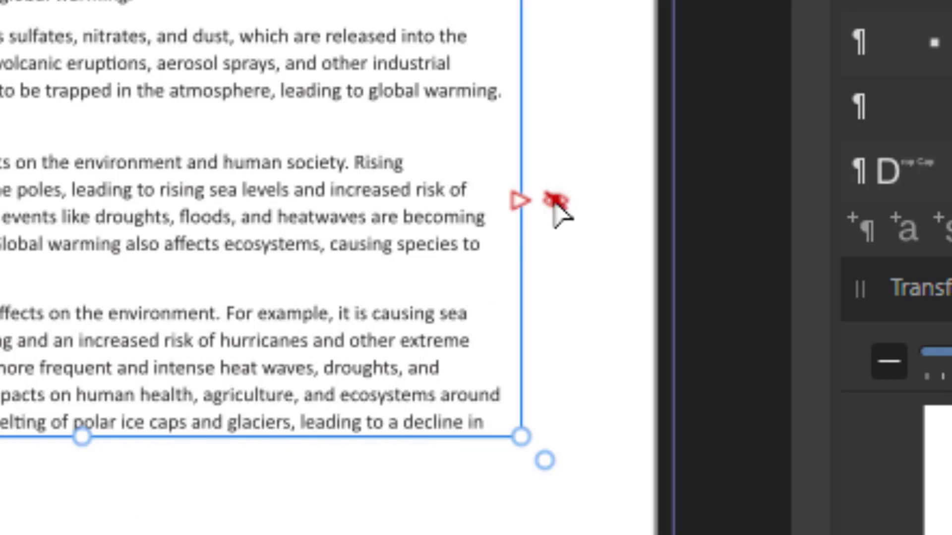
# Step: Deselect the frame and scroll down to the following spread
pyautogui.click(352, 333)
pyautogui.scroll(2, 352, 334)
pyautogui.scroll(-4, 351, 339)
pyautogui.scroll(-10, 351, 339)
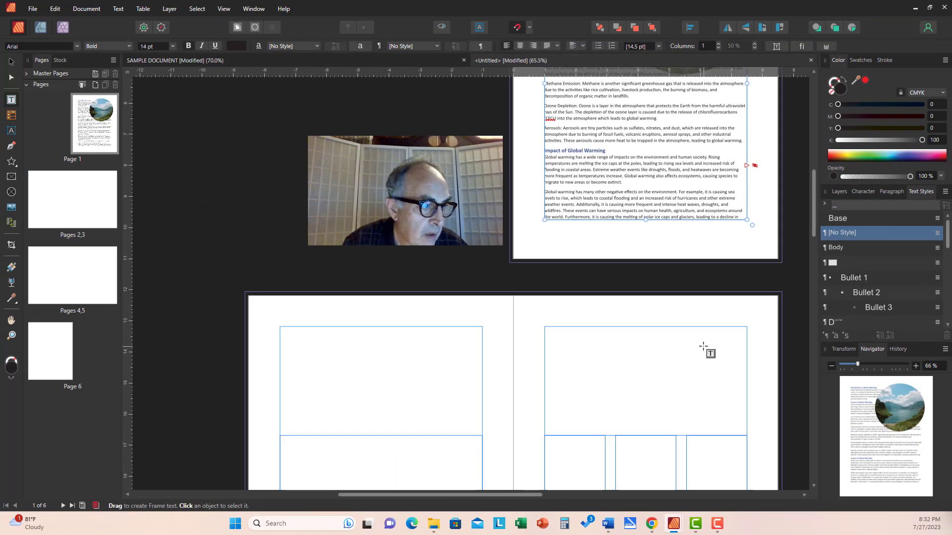
pyautogui.scroll(-1, 703, 346)
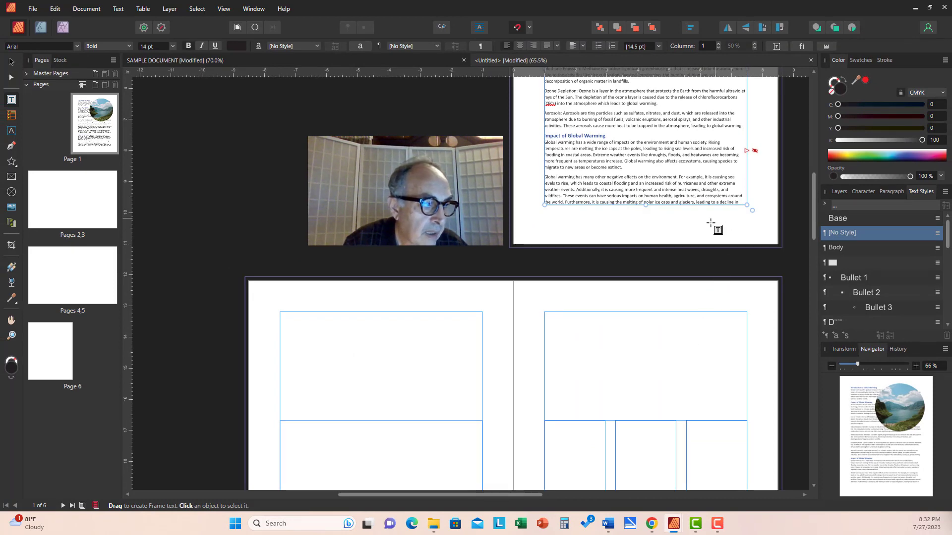
pyautogui.scroll(-2, 714, 230)
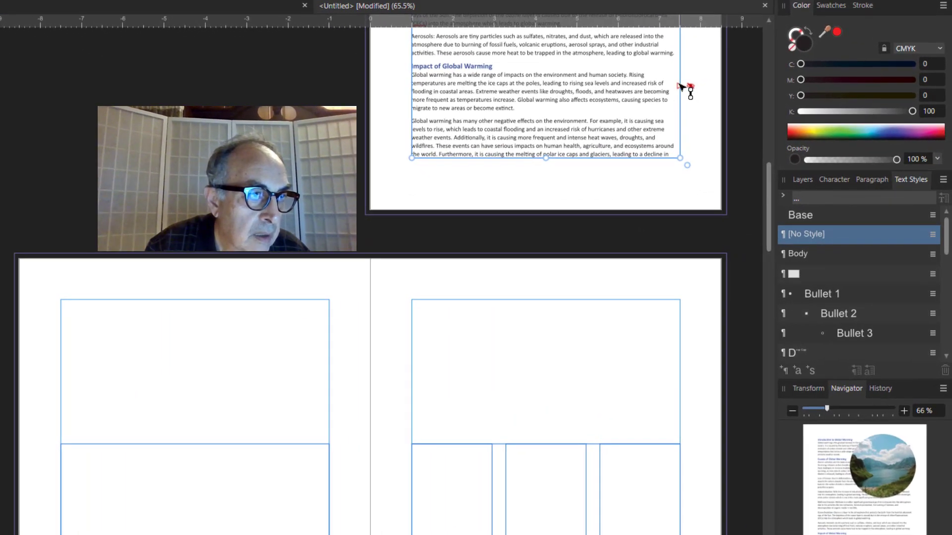
# Step: Link page 1's overflow into the lower-left frame of pages 2–3, continuing from 'Arctic sea ice…'
pyautogui.click(680, 93)
pyautogui.hotkey('ctrl', 'a')
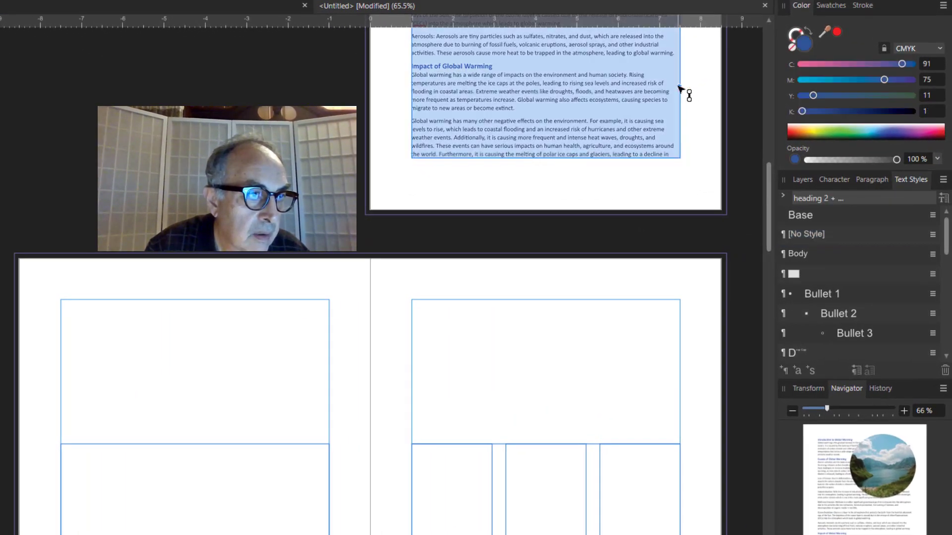
pyautogui.click(255, 476)
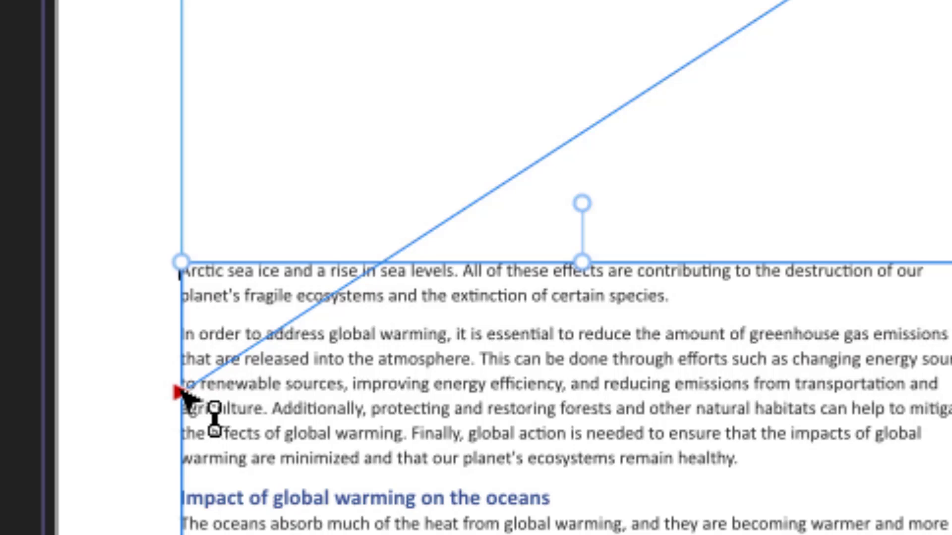
# Step: Flow the article's overflow into the three-column frame at the bottom of the right page
pyautogui.click(180, 393)
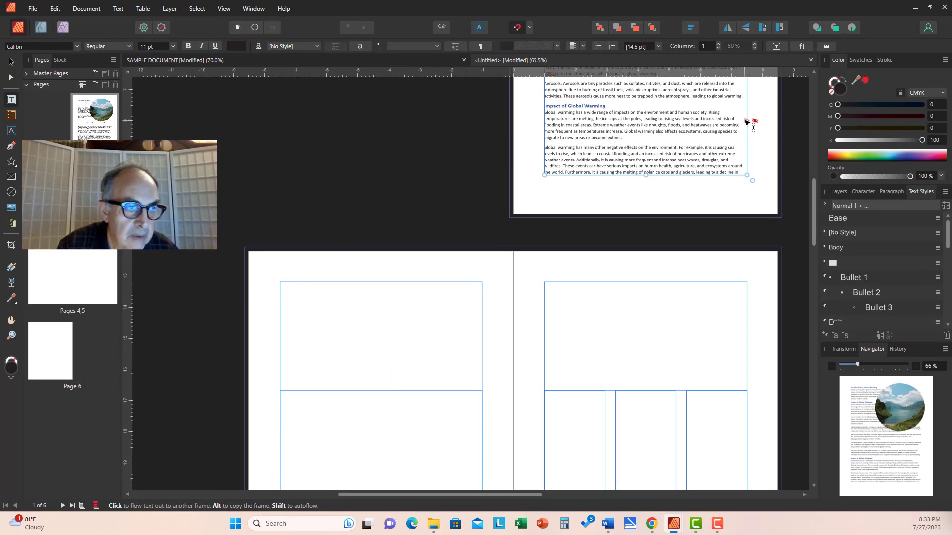
pyautogui.click(752, 125)
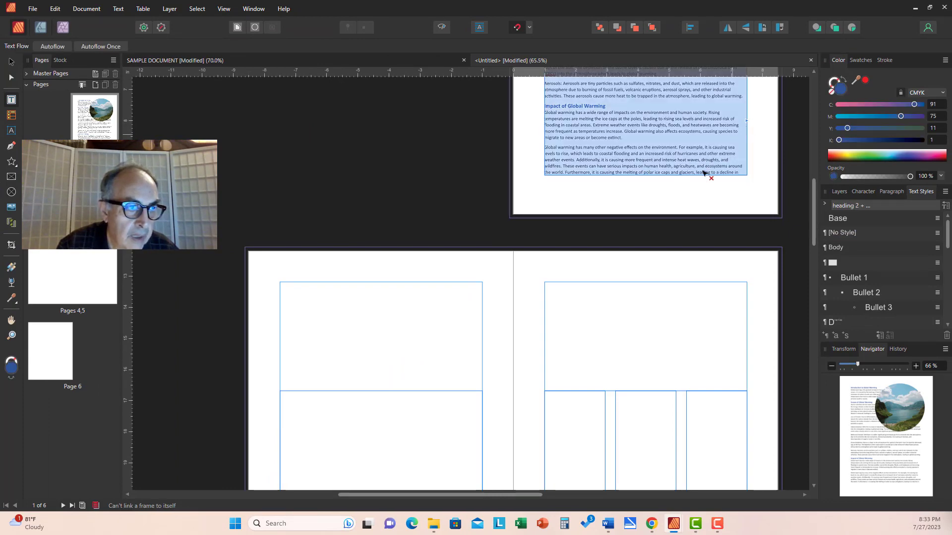
pyautogui.click(632, 436)
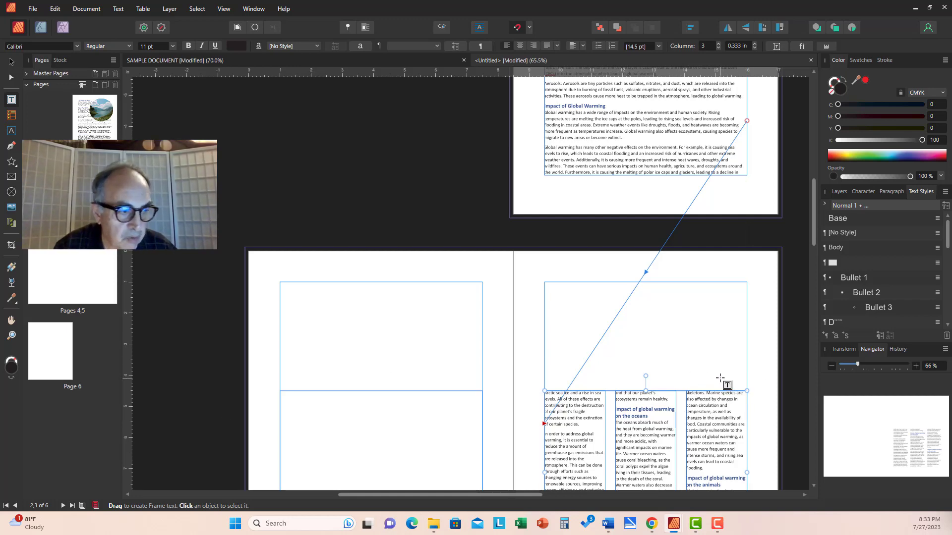
pyautogui.scroll(-4, 720, 378)
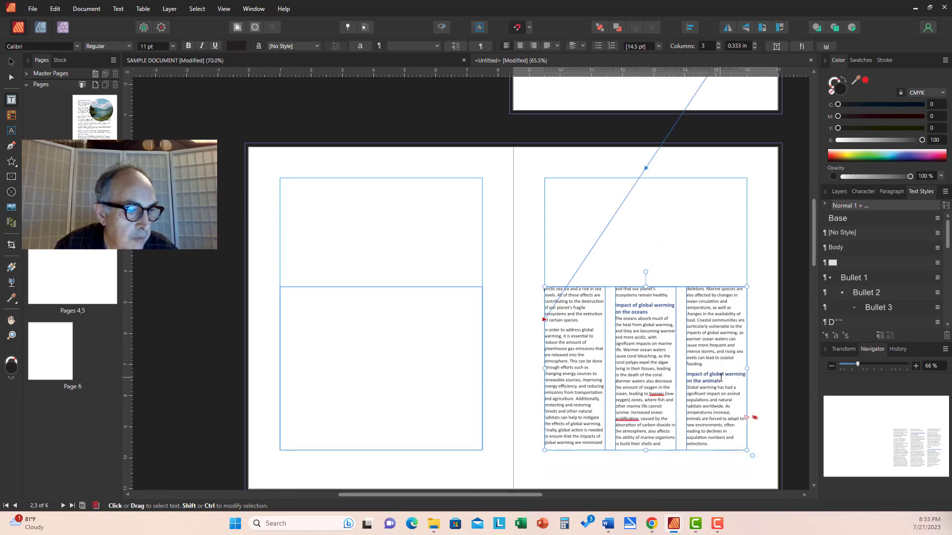
# Step: Link the three-column frame's overflow into page 4's two-column frame, starting 'For example, one of the most visible impacts…'
pyautogui.scroll(-8, 720, 378)
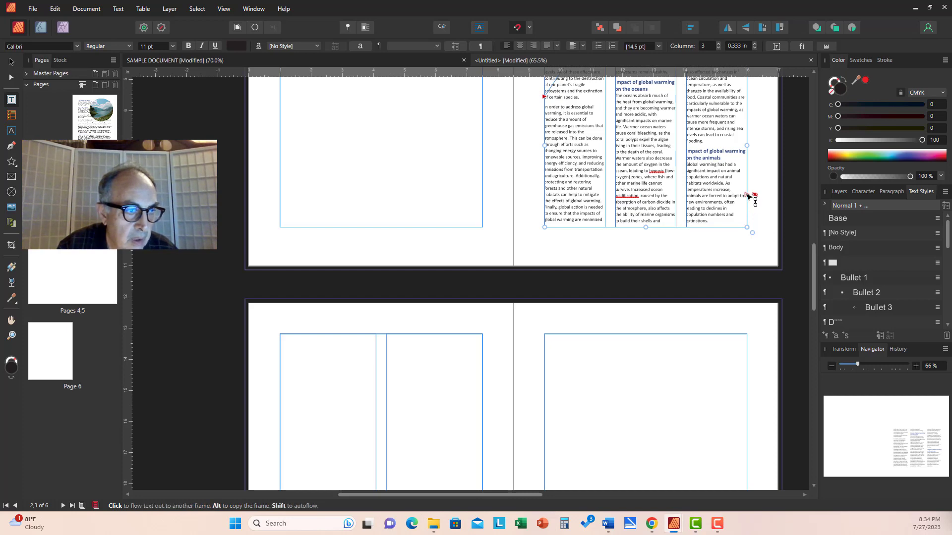
pyautogui.click(749, 195)
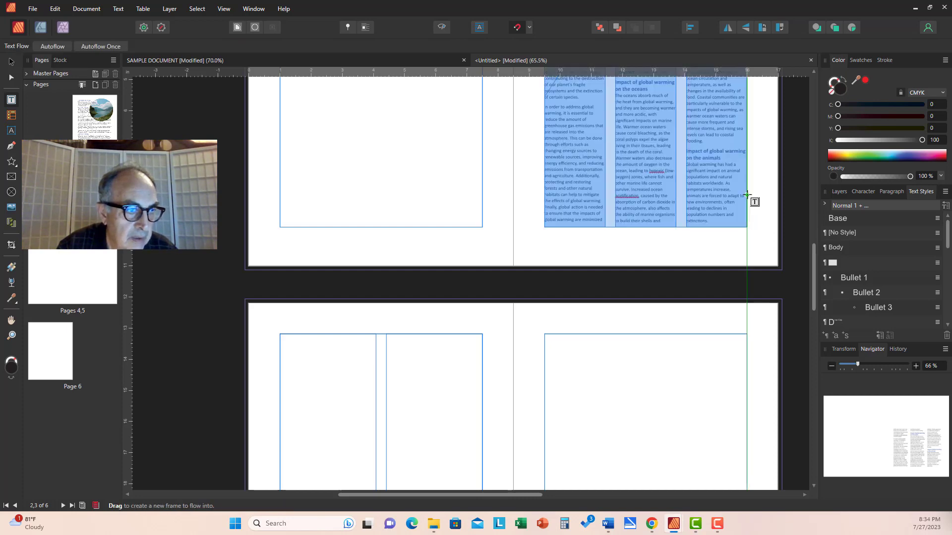
pyautogui.click(436, 422)
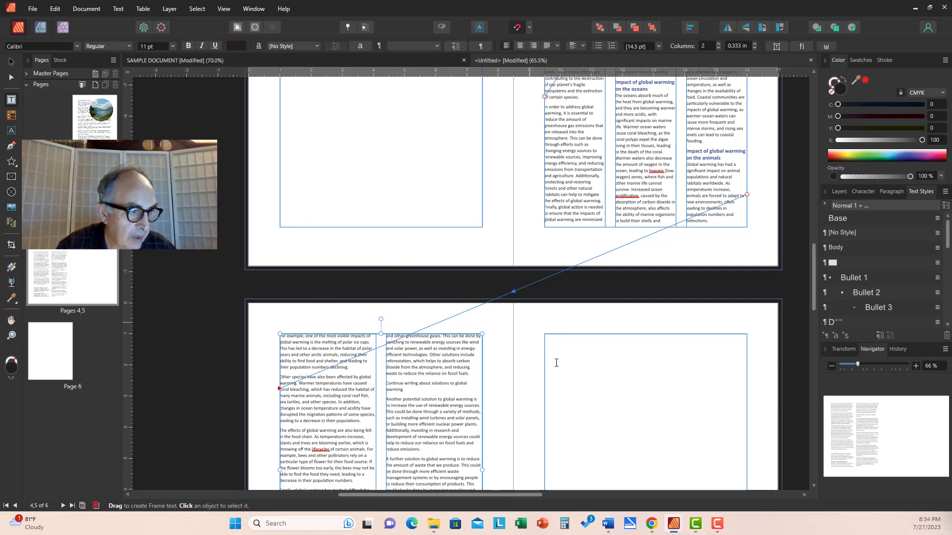
# Step: Draw a wide text frame on page 5 and link page 4's overflow into it, starting at 'Electric Cars'
pyautogui.moveTo(532, 369); pyautogui.dragTo(764, 436)
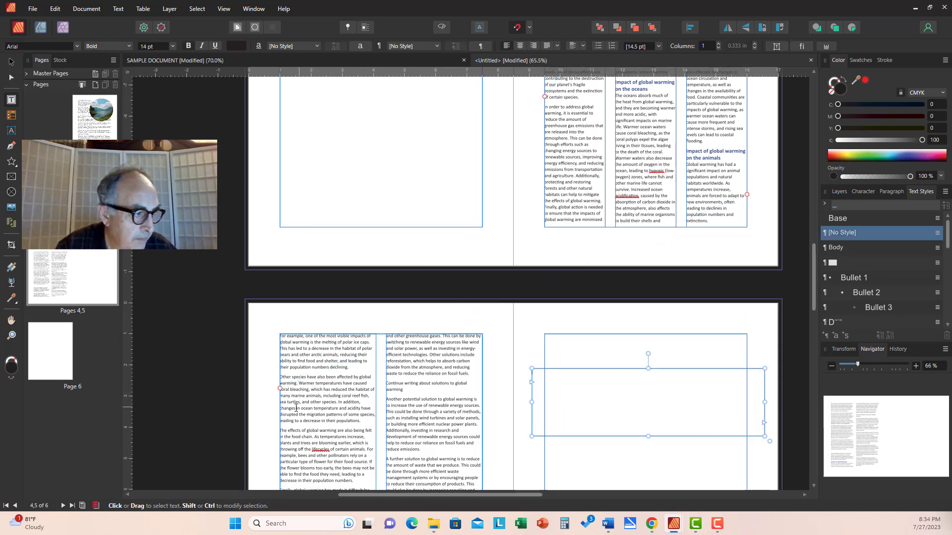
pyautogui.click(280, 389)
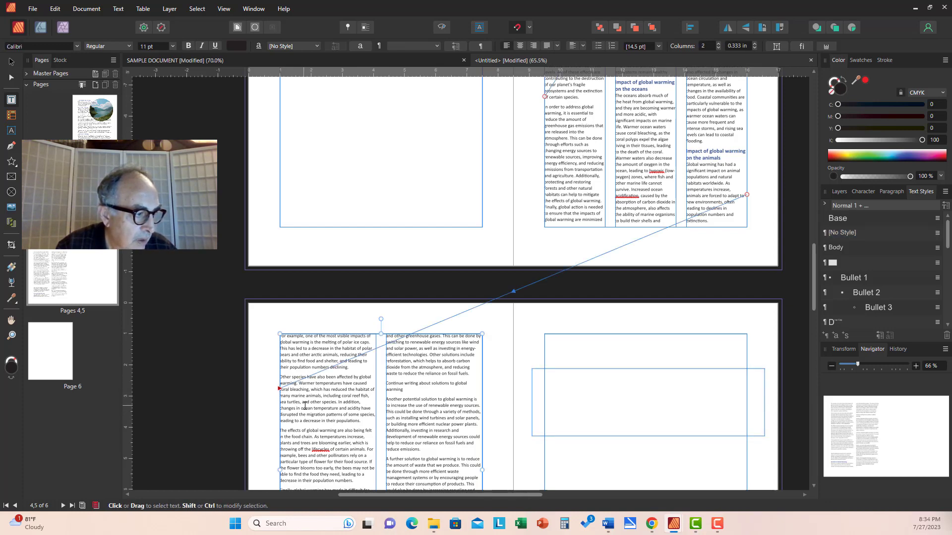
pyautogui.scroll(-2, 308, 407)
pyautogui.scroll(-2, 476, 436)
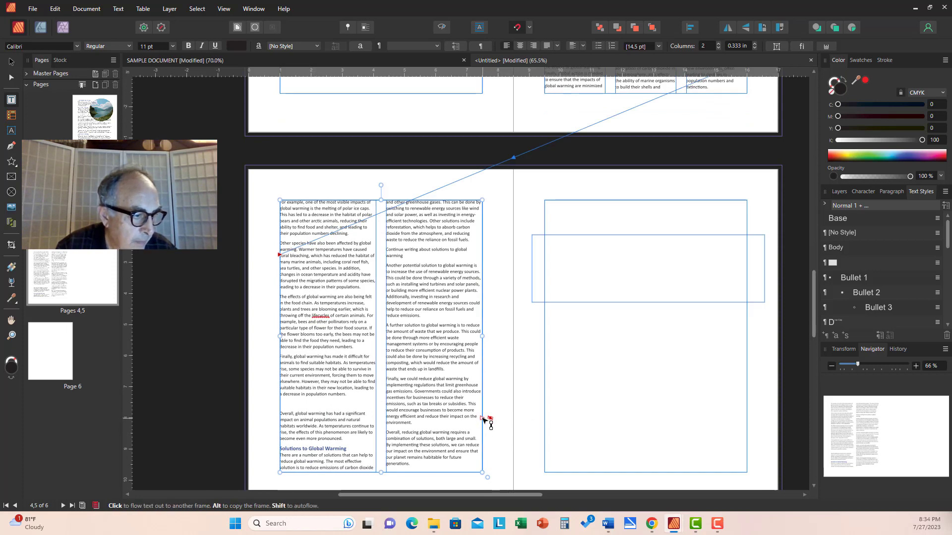
pyautogui.click(484, 419)
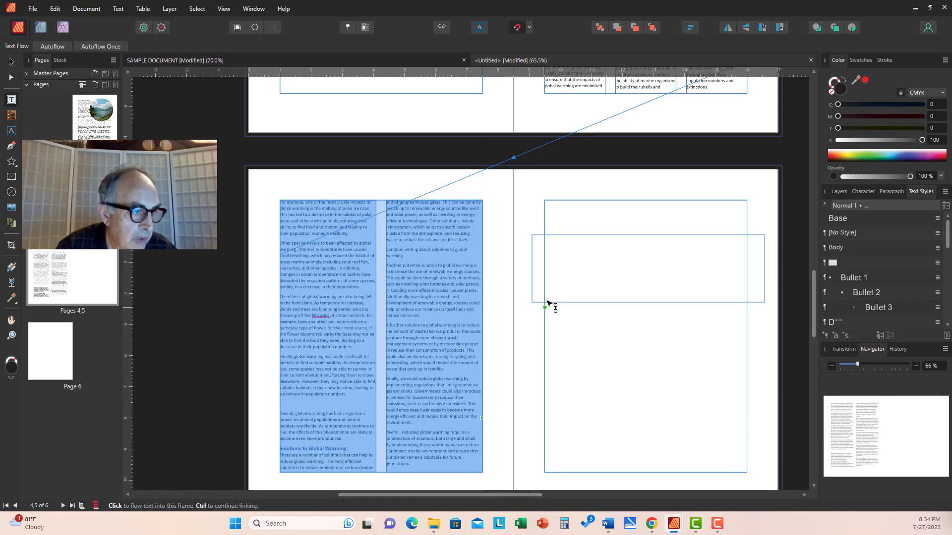
pyautogui.click(538, 278)
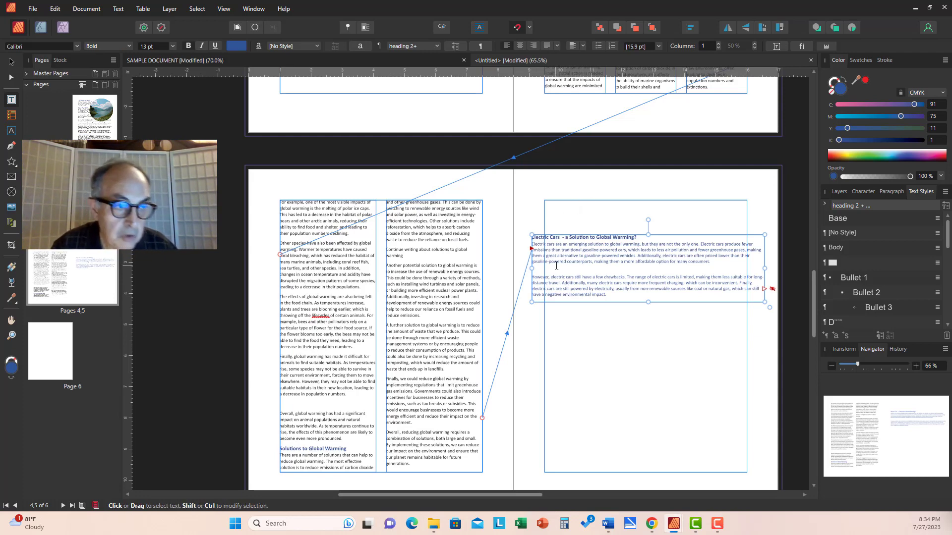
pyautogui.scroll(-5, 556, 266)
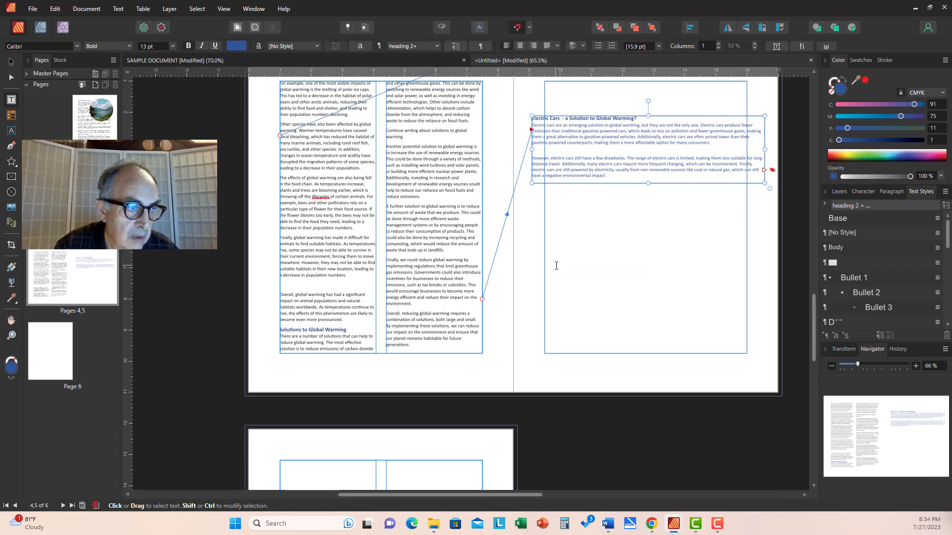
pyautogui.click(693, 125)
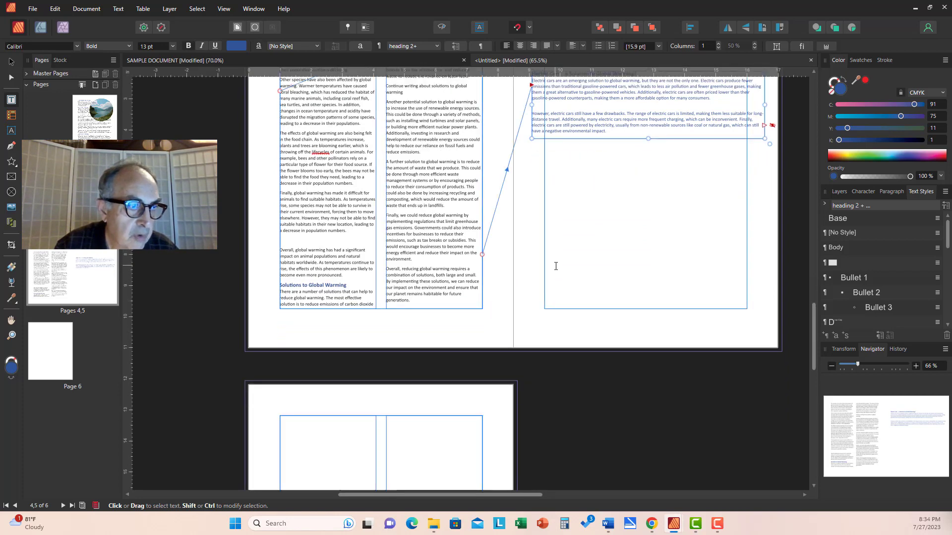
# Step: Flow the Electric Cars frame's overflow text into the page 6 frame
pyautogui.click(765, 125)
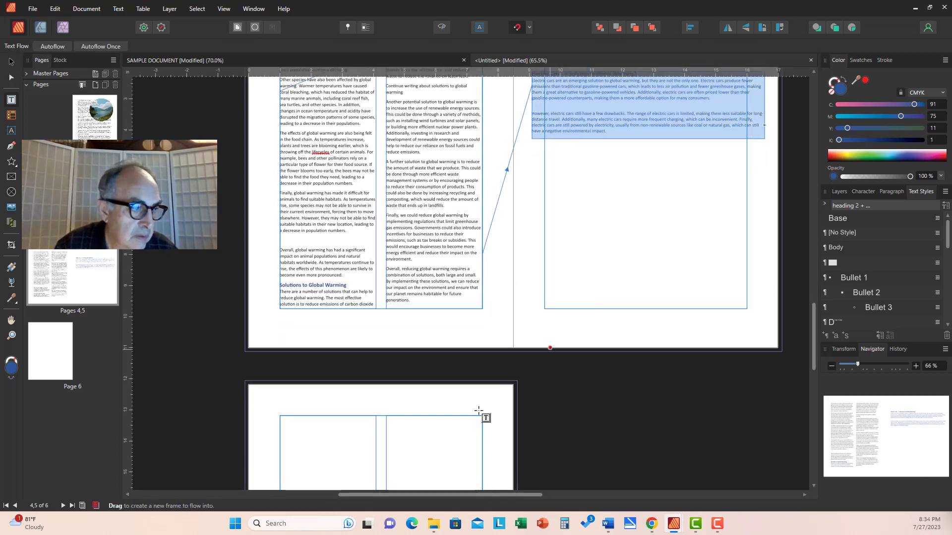
pyautogui.click(421, 459)
pyautogui.scroll(-3, 420, 455)
pyautogui.scroll(-2, 420, 456)
pyautogui.click(418, 453)
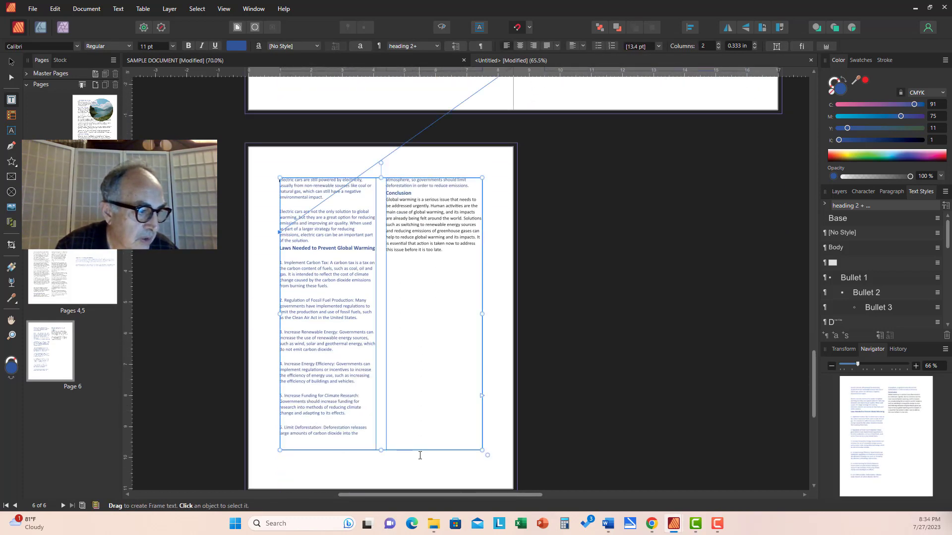
# Step: Scroll through the document to the pages 2–3 spread with its empty left frames
pyautogui.scroll(2, 389, 329)
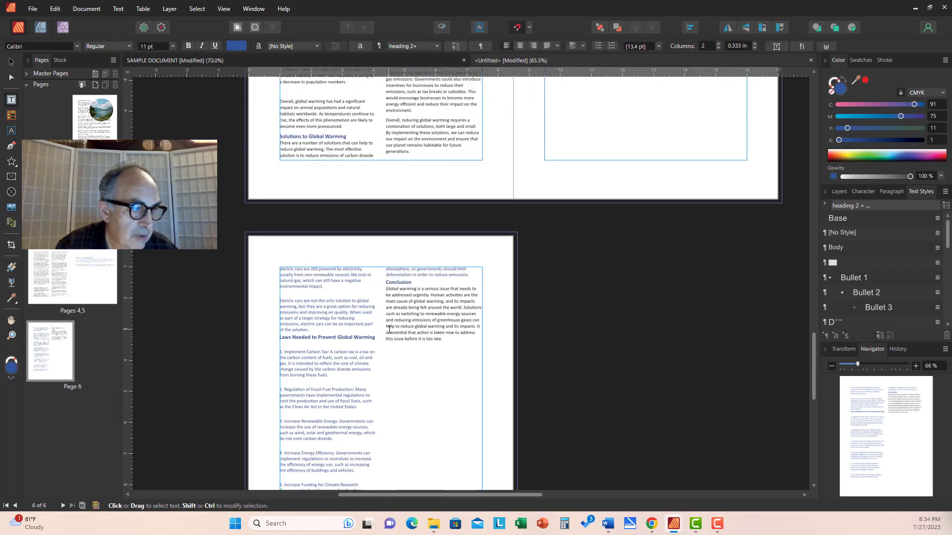
pyautogui.scroll(-2, 391, 330)
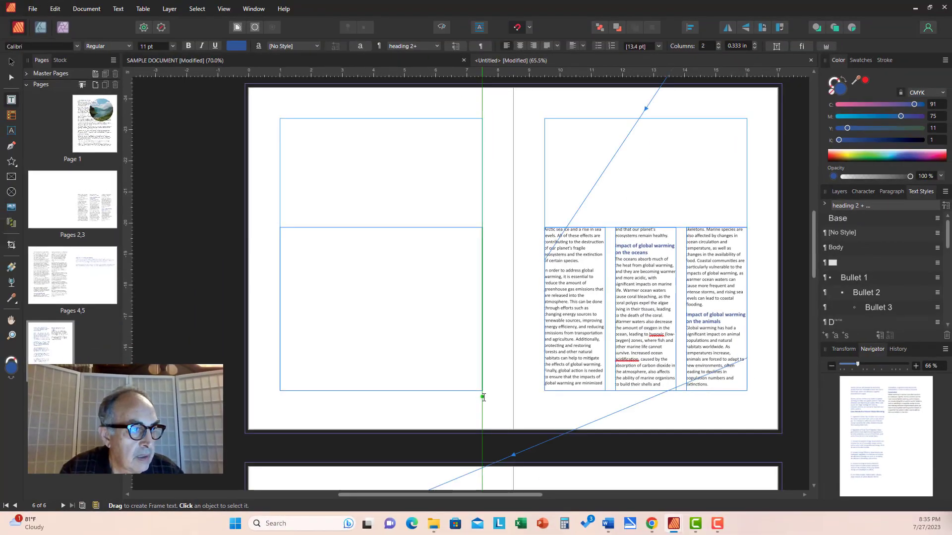
pyautogui.scroll(5, 483, 397)
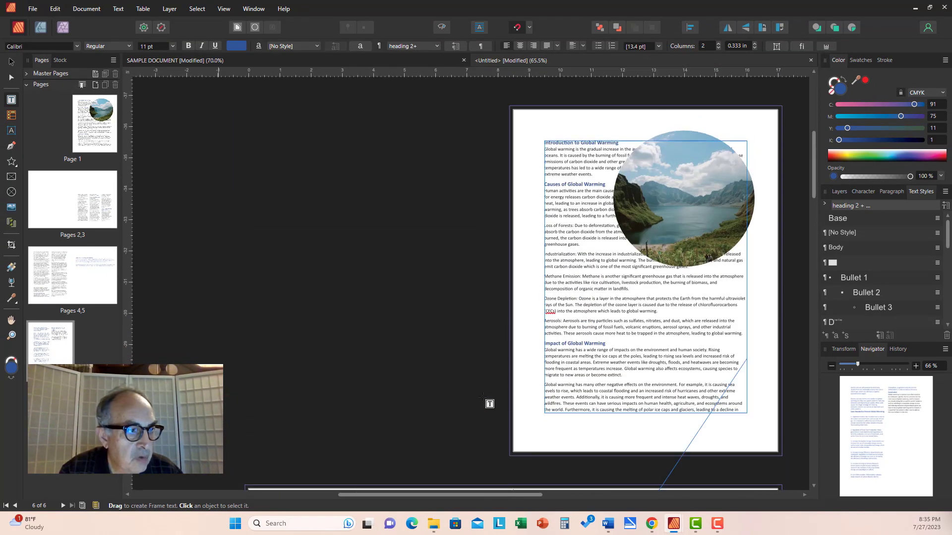
pyautogui.scroll(-5, 483, 396)
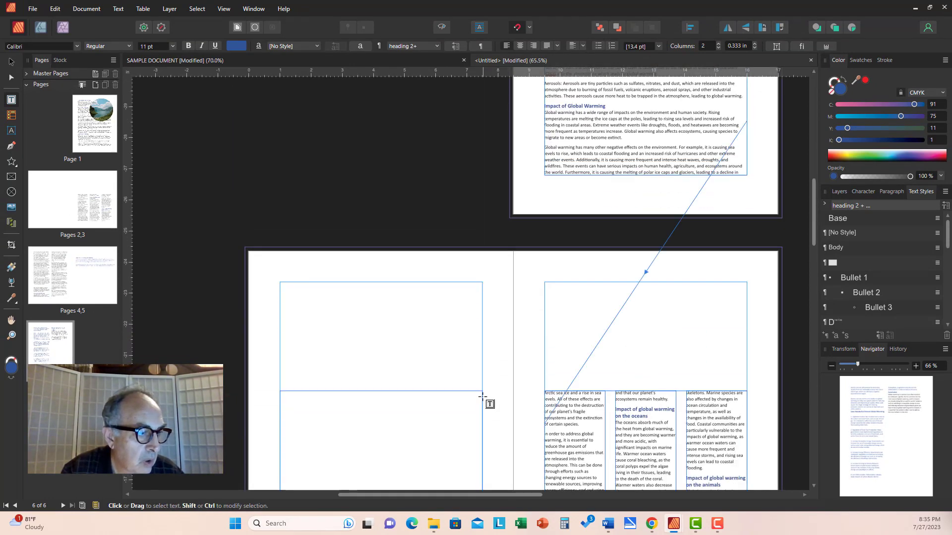
pyautogui.scroll(-1, 483, 397)
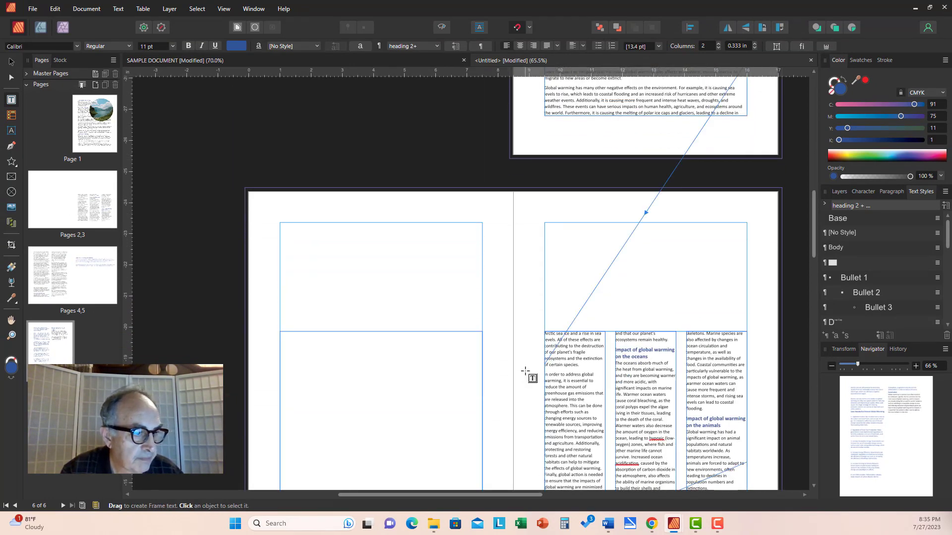
pyautogui.scroll(-2, 531, 374)
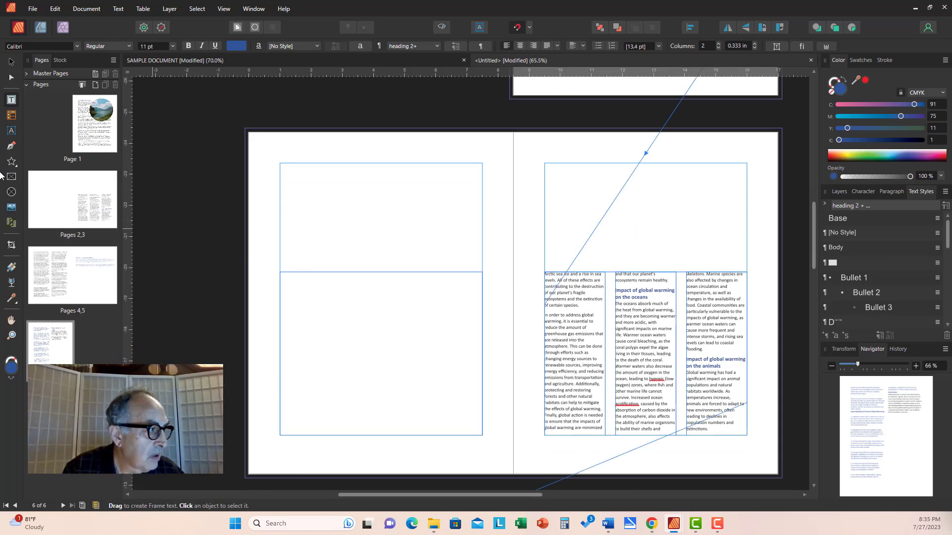
# Step: Draw a picture frame across the top of the spread and place the Maldives resort photo
pyautogui.click(12, 178)
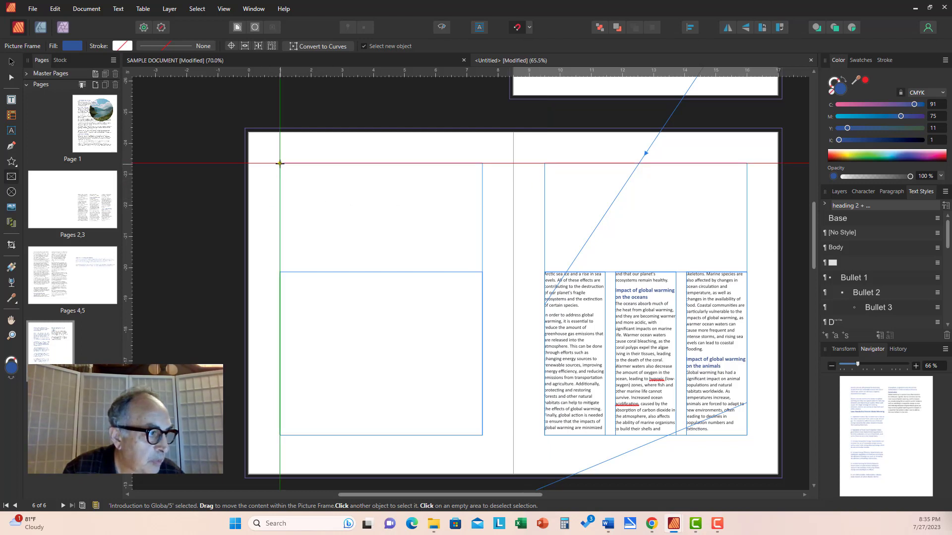
pyautogui.moveTo(280, 163); pyautogui.dragTo(744, 259)
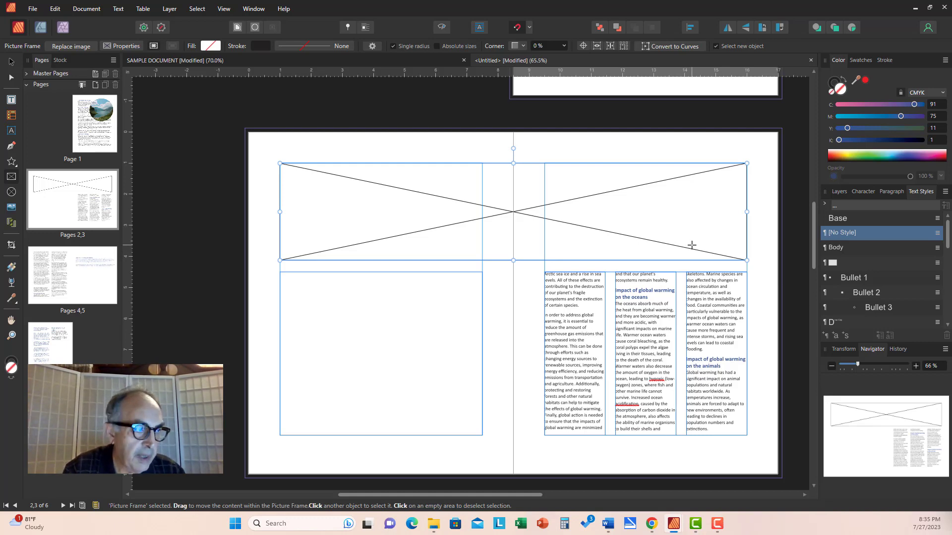
pyautogui.hotkey('ctrl', 'shift', 'o')
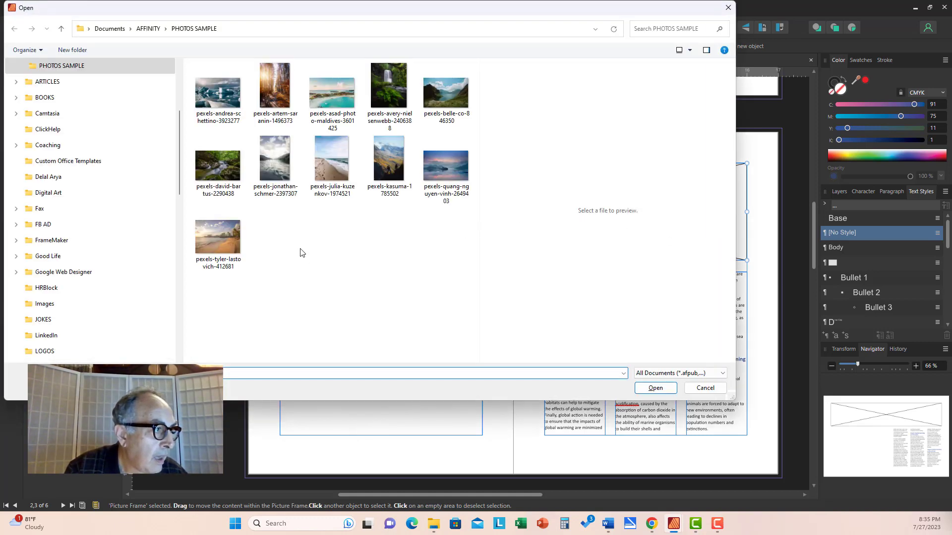
pyautogui.doubleClick(350, 95)
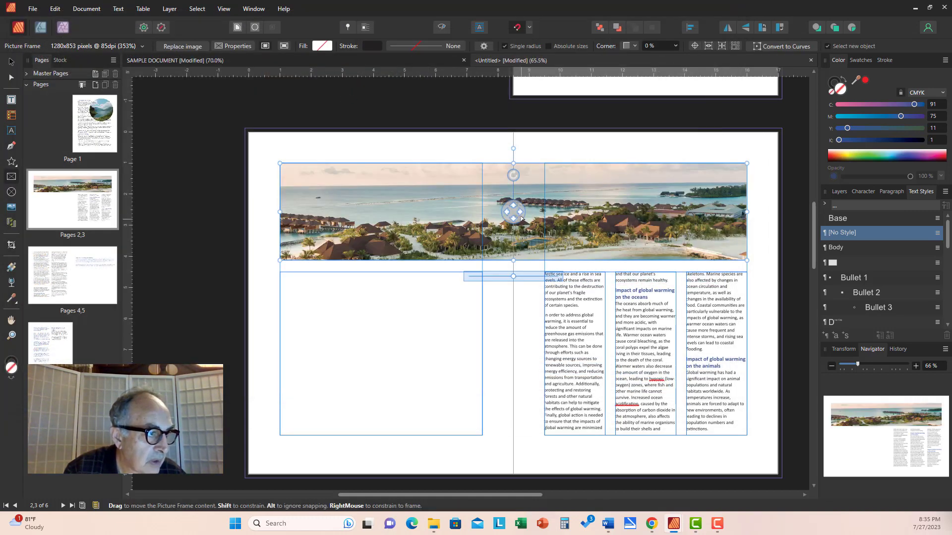
# Step: Shift the photo up and right, then stretch its frame to 4.5 in tall
pyautogui.moveTo(514, 213)
pyautogui.mouseDown()
pyautogui.moveTo(520, 187)
pyautogui.moveTo(527, 216)
pyautogui.mouseUp()
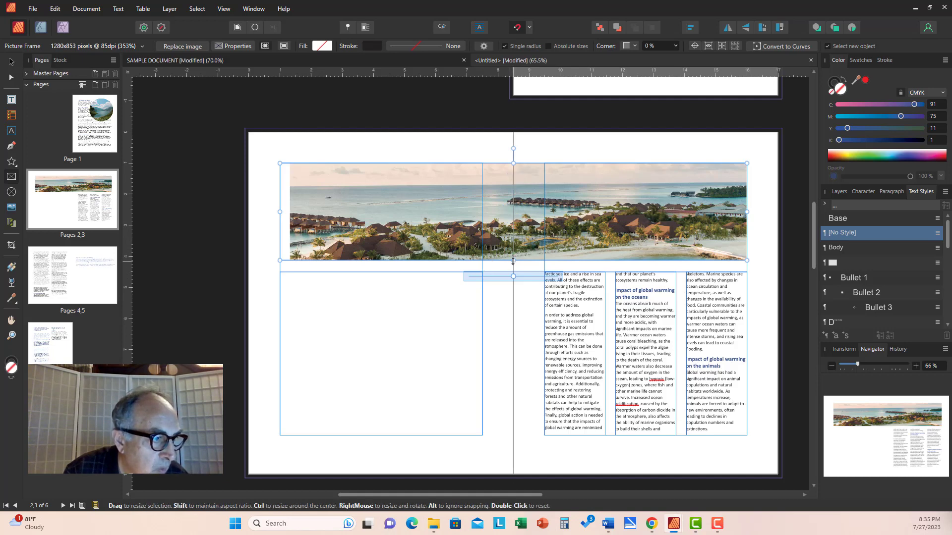
pyautogui.moveTo(513, 260); pyautogui.dragTo(510, 304)
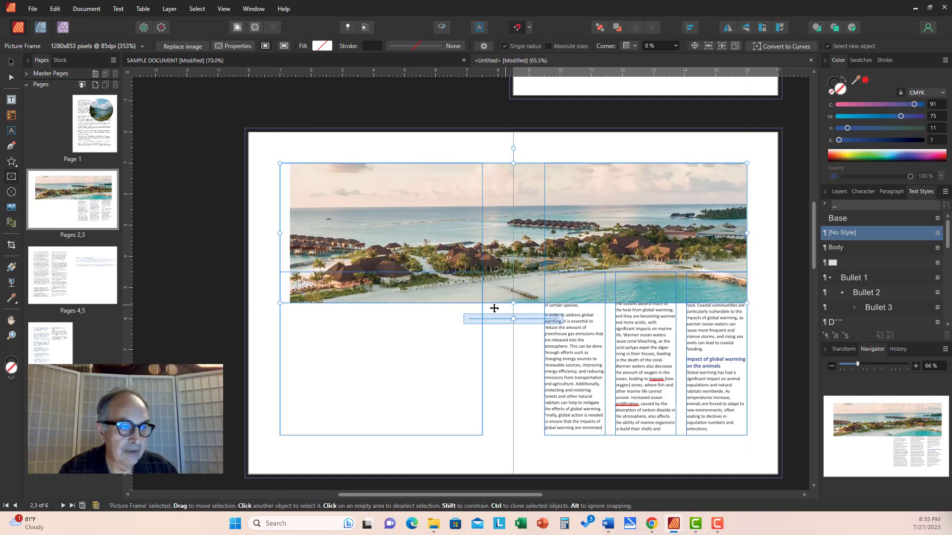
pyautogui.click(582, 347)
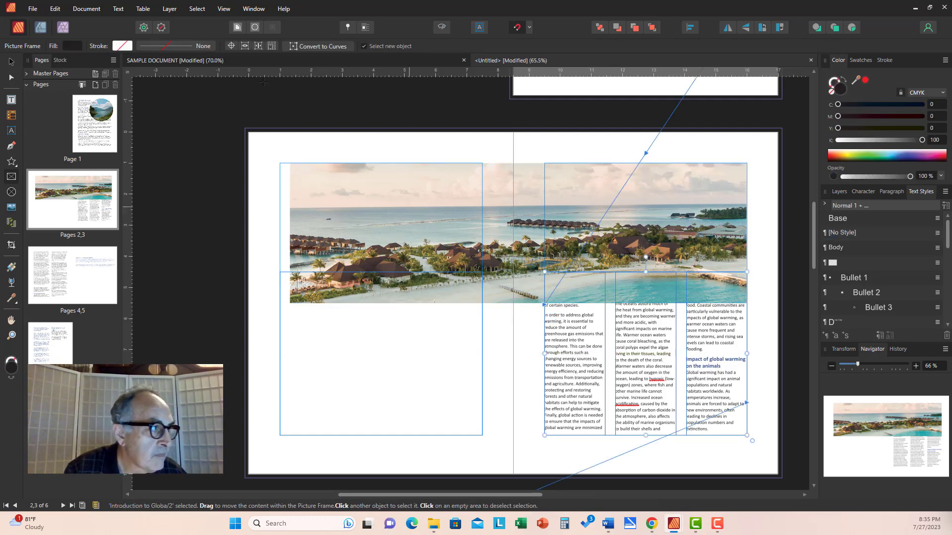
# Step: Give the resort photo Jump text wrap with a 0.17 in top distance
pyautogui.click(117, 9)
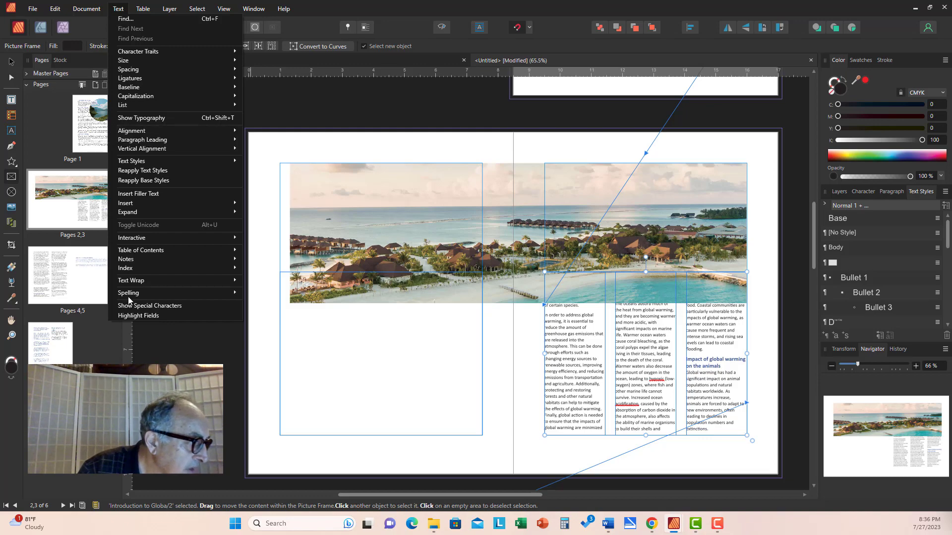
pyautogui.moveTo(134, 282)
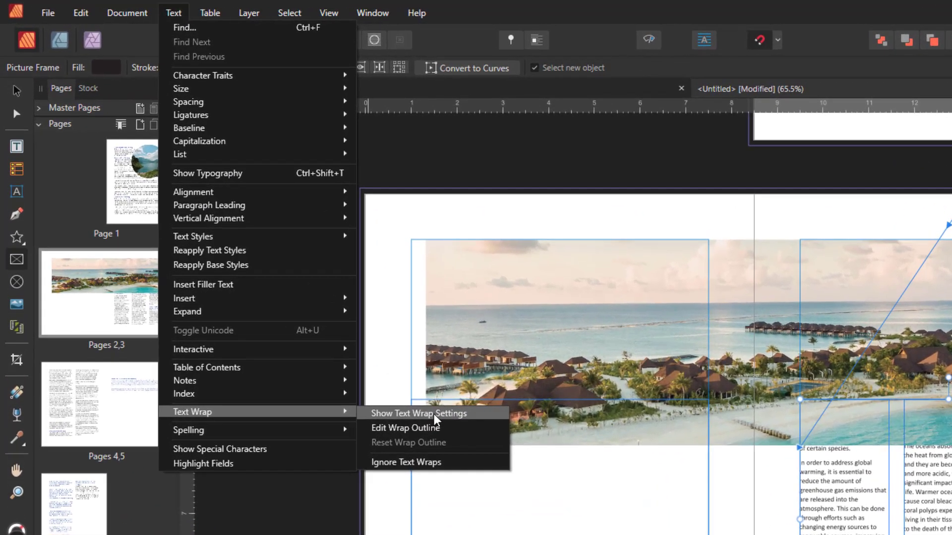
pyautogui.click(292, 282)
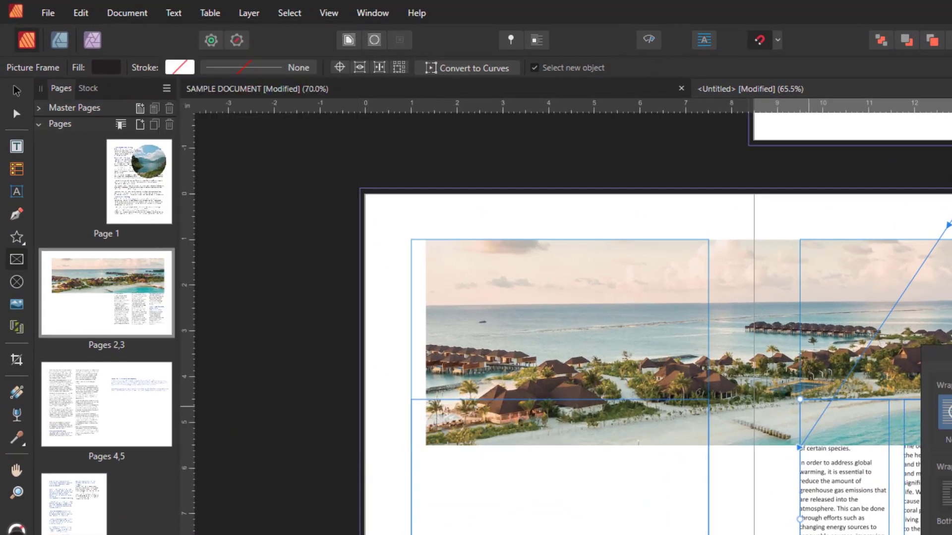
pyautogui.moveTo(949, 355); pyautogui.dragTo(382, 277)
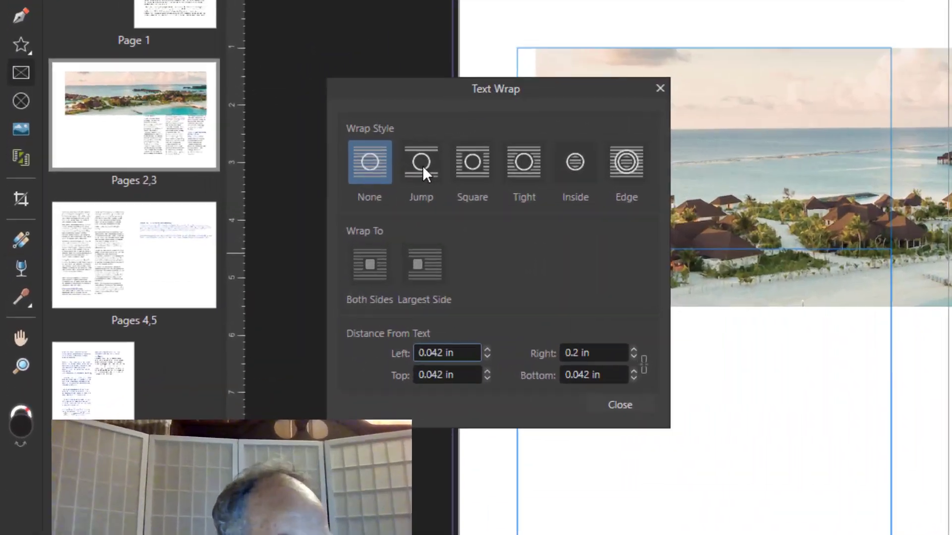
pyautogui.click(229, 227)
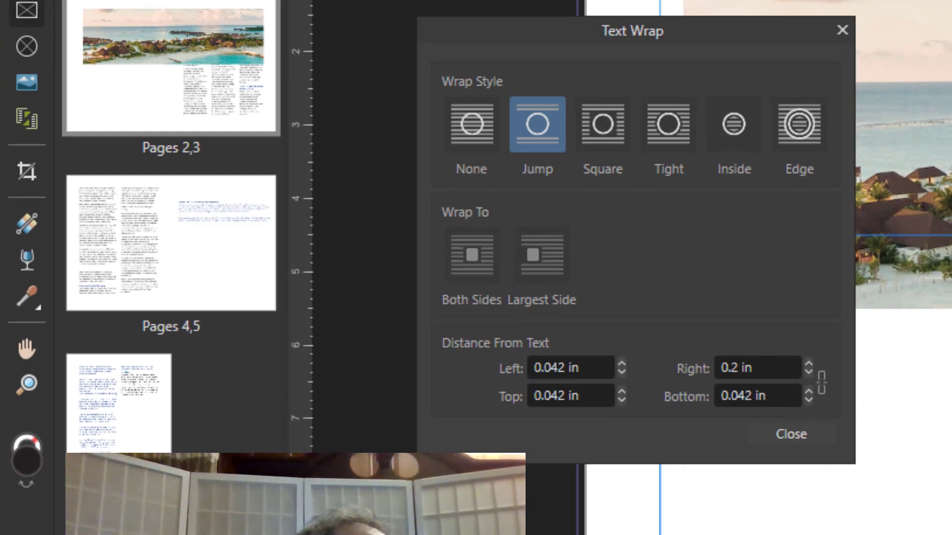
pyautogui.hotkey('ctrl', 'z')
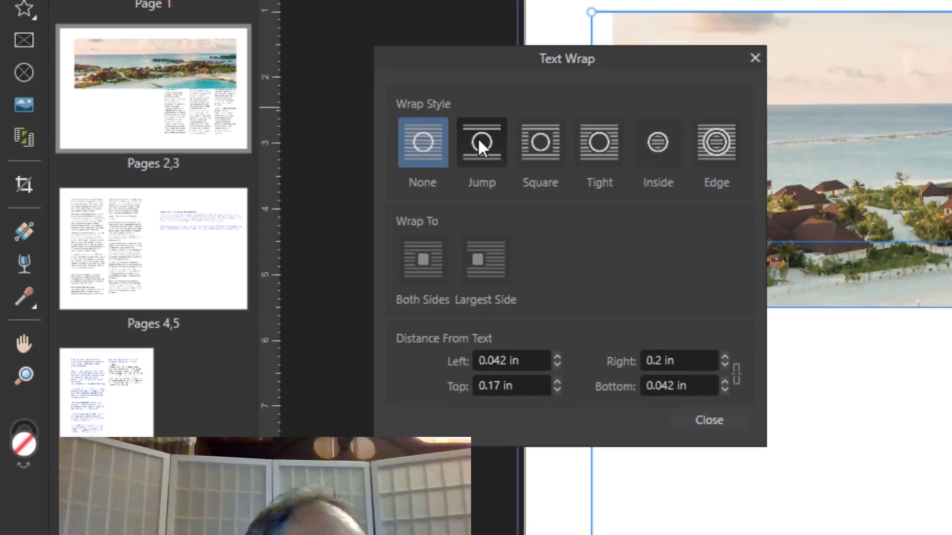
pyautogui.click(527, 132)
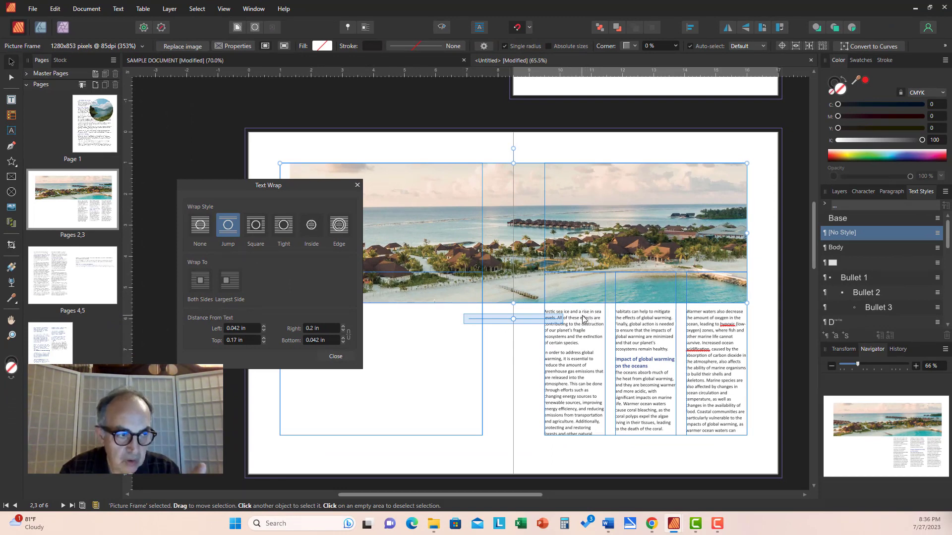
# Step: Scroll down to pages 4–5 and move the wrap settings panel off the left columns
pyautogui.scroll(-8, 583, 320)
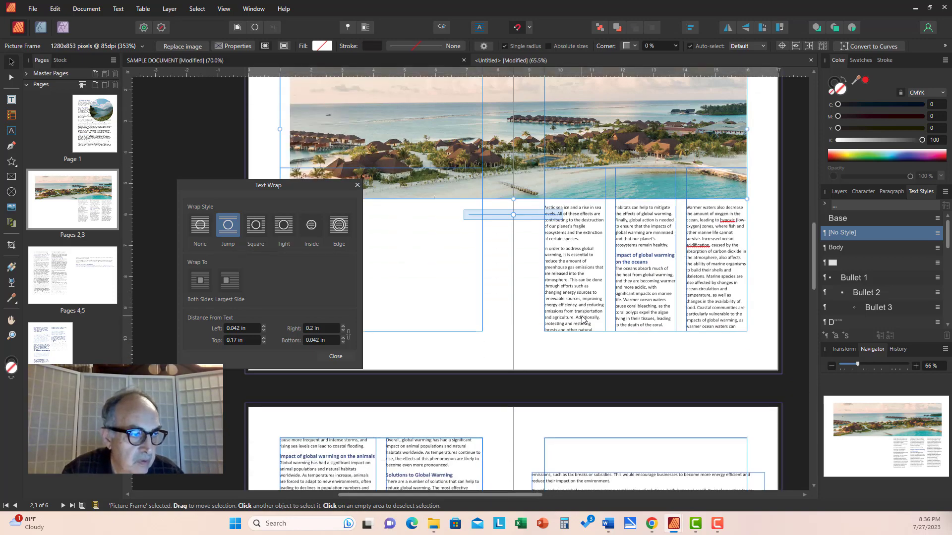
pyautogui.scroll(-4, 583, 320)
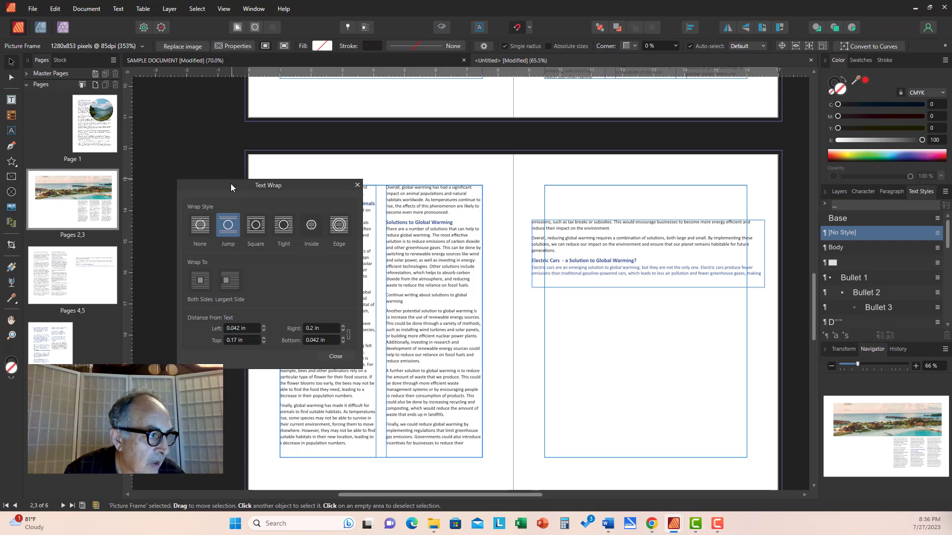
pyautogui.moveTo(230, 183); pyautogui.dragTo(639, 141)
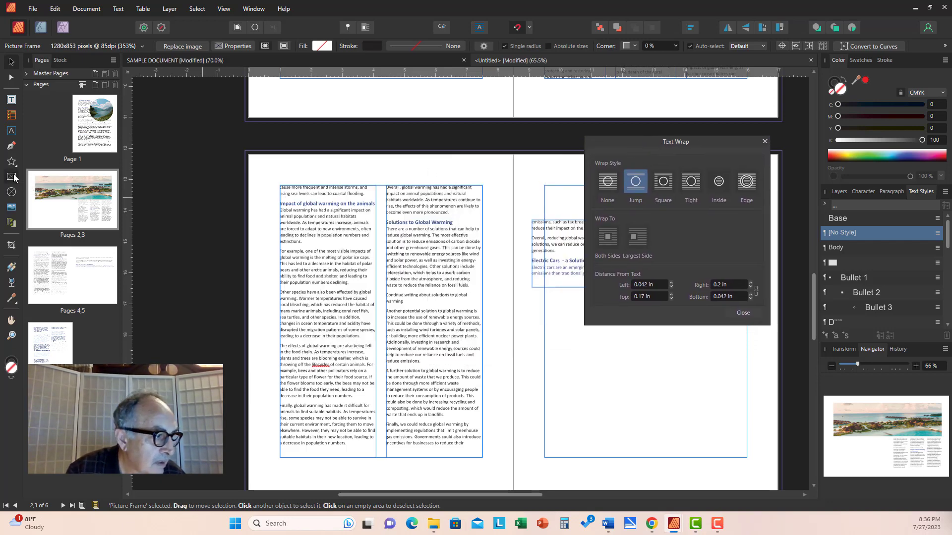
# Step: Place the beach photo in a frame over page 4's text columns with Jump wrap
pyautogui.click(13, 177)
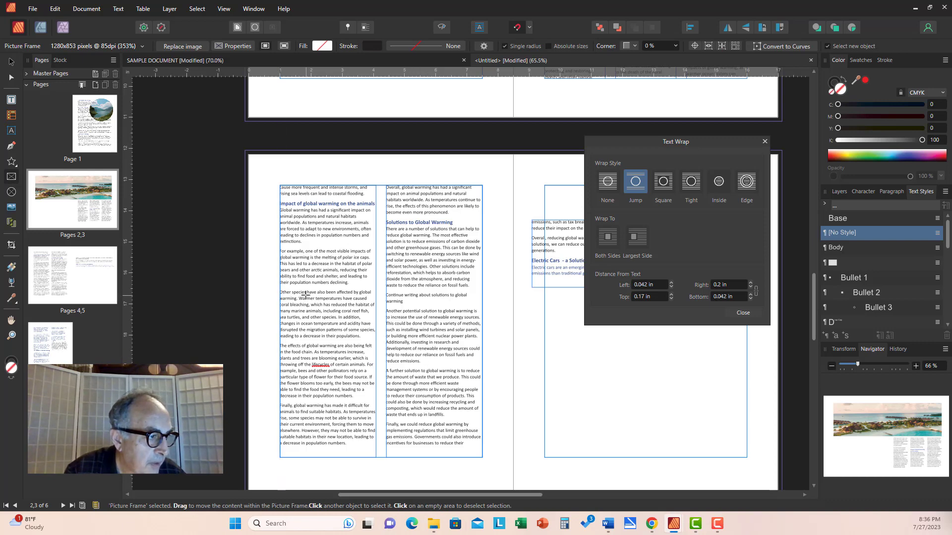
pyautogui.moveTo(306, 296); pyautogui.dragTo(439, 385)
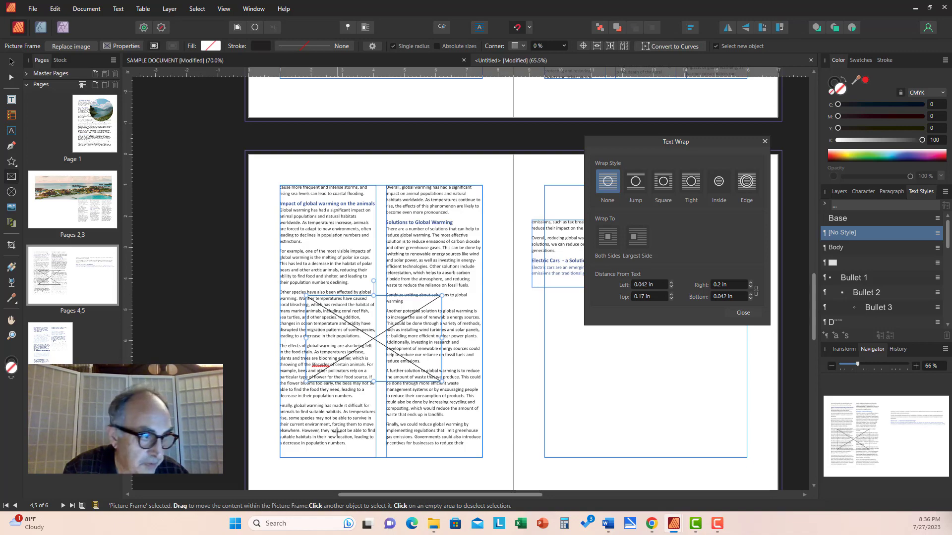
pyautogui.hotkey('ctrl', 'o')
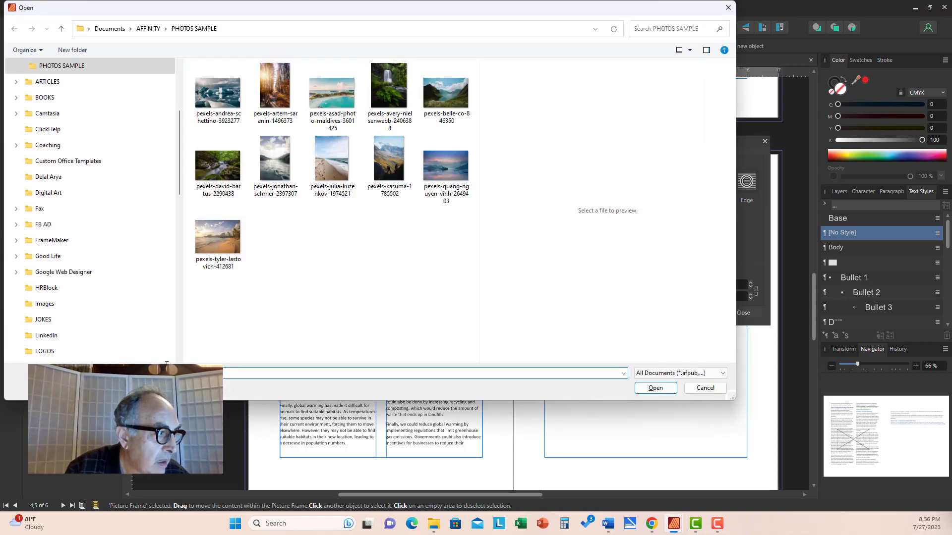
pyautogui.doubleClick(204, 251)
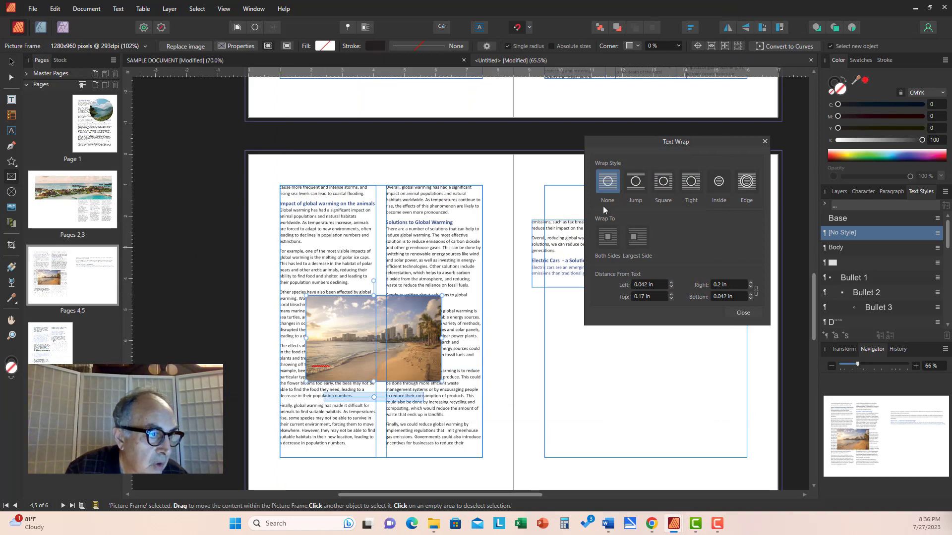
pyautogui.click(636, 183)
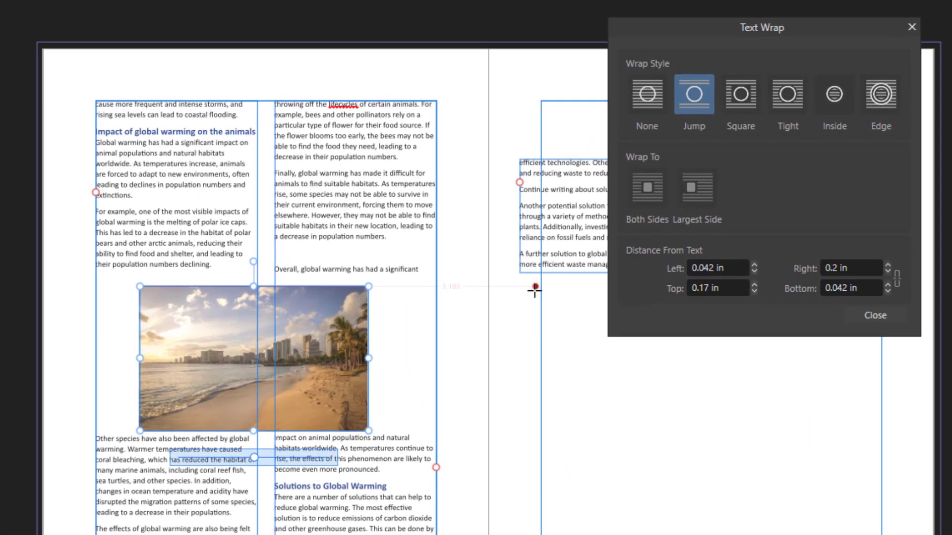
pyautogui.click(535, 291)
pyautogui.scroll(-4, 536, 291)
pyautogui.scroll(-10, 535, 291)
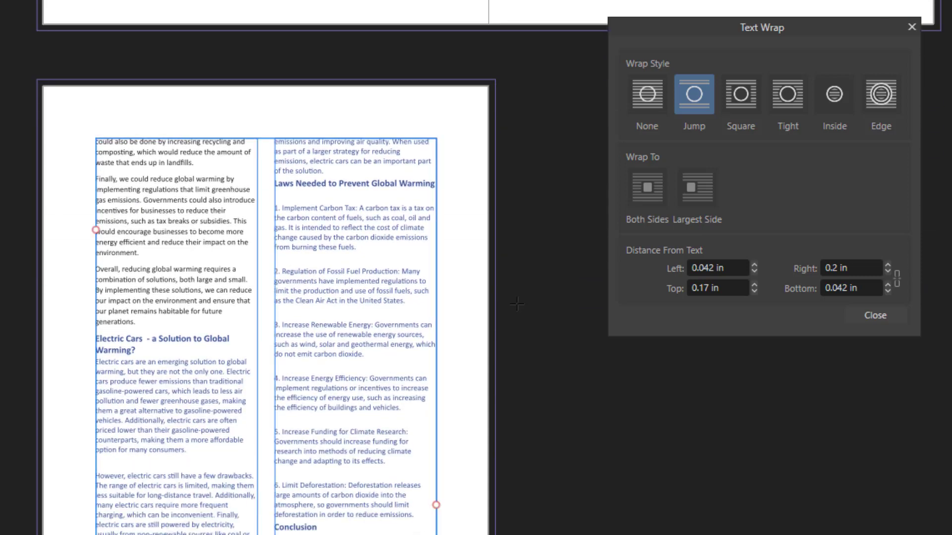
pyautogui.scroll(-1, 516, 304)
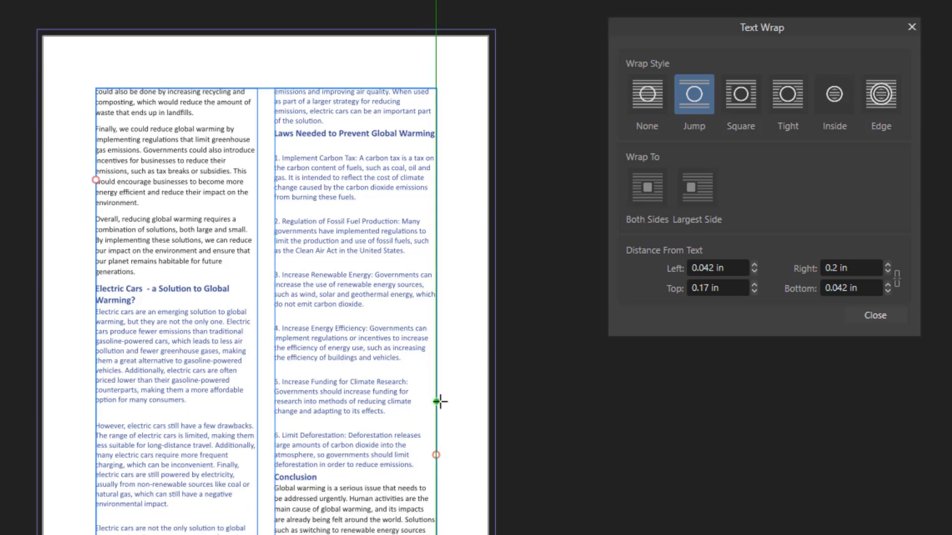
pyautogui.scroll(-1, 439, 403)
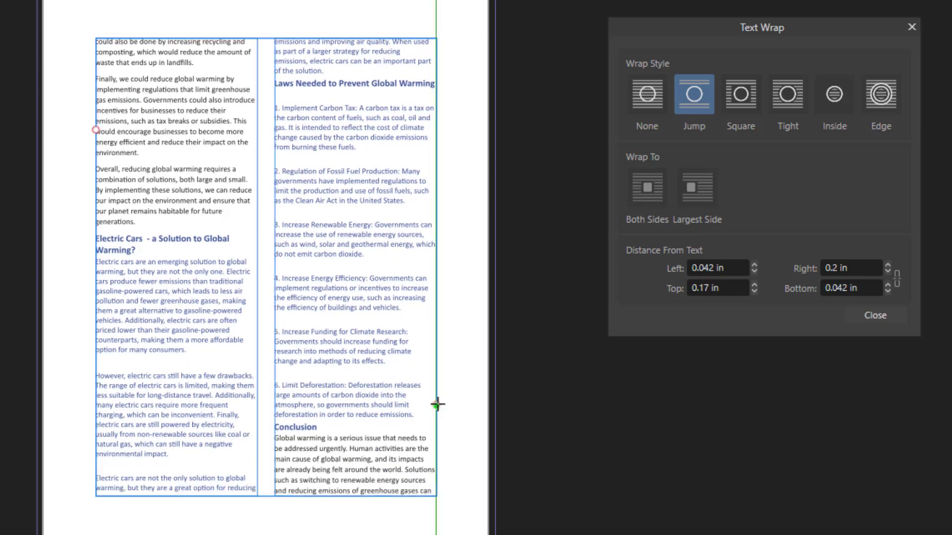
pyautogui.click(439, 403)
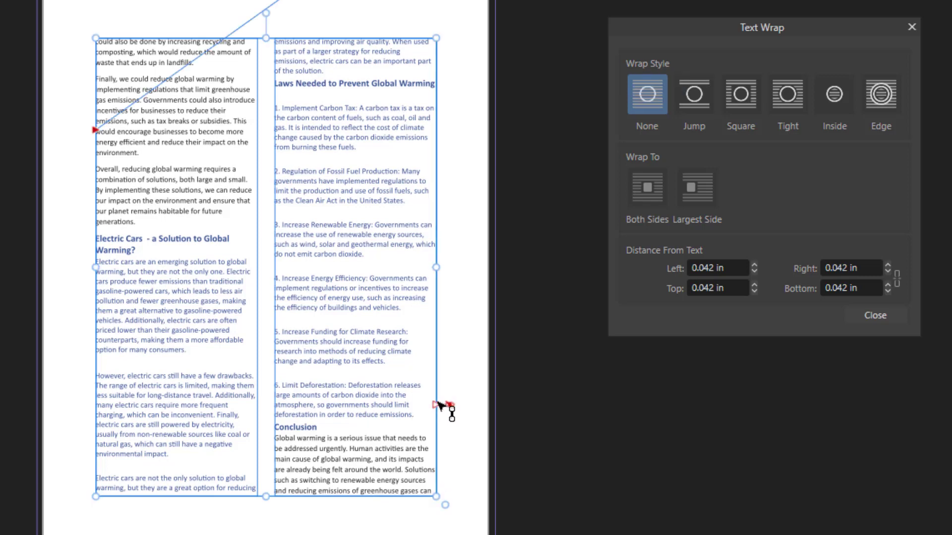
pyautogui.moveTo(451, 407)
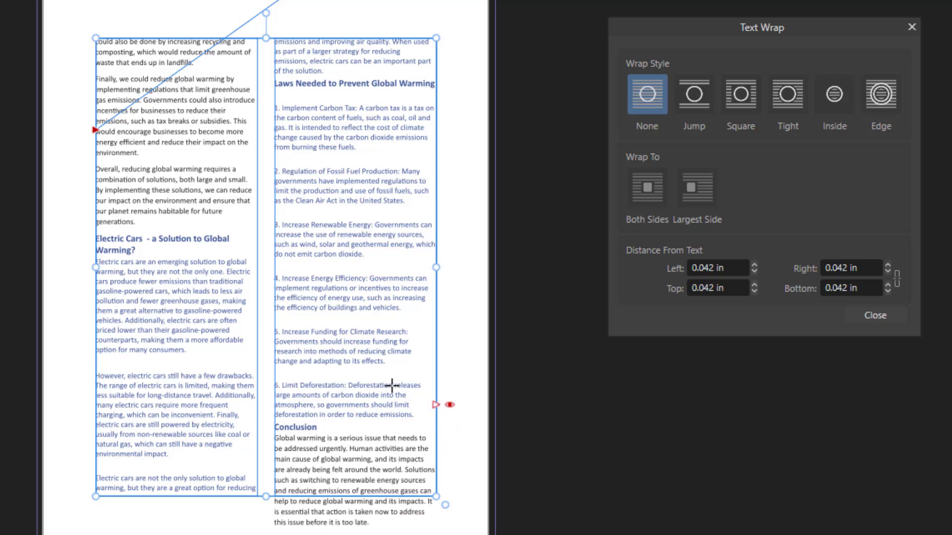
pyautogui.click(449, 405)
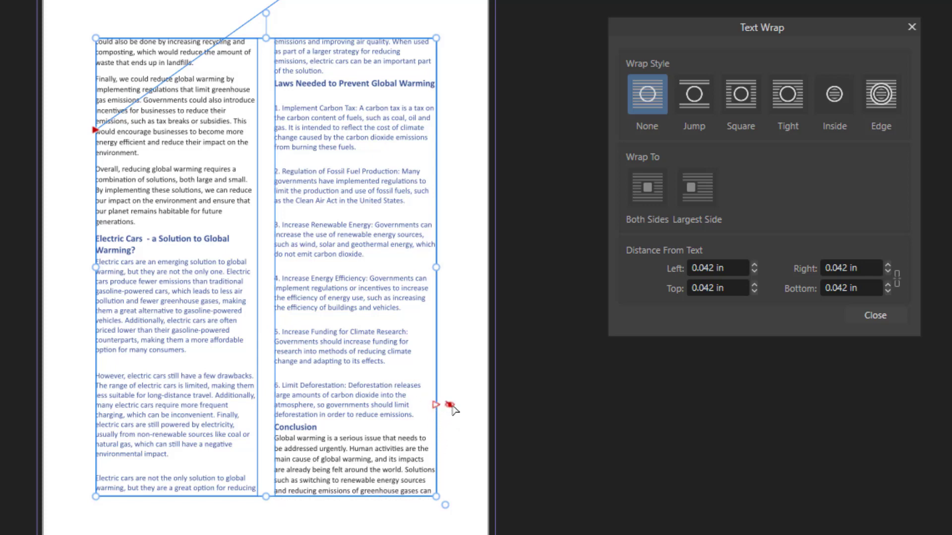
pyautogui.scroll(10, 424, 431)
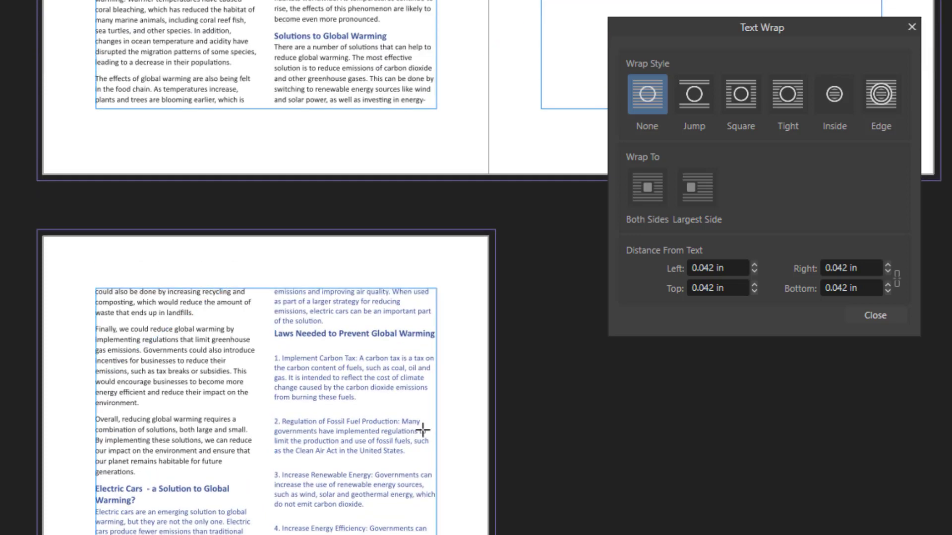
pyautogui.scroll(2, 416, 431)
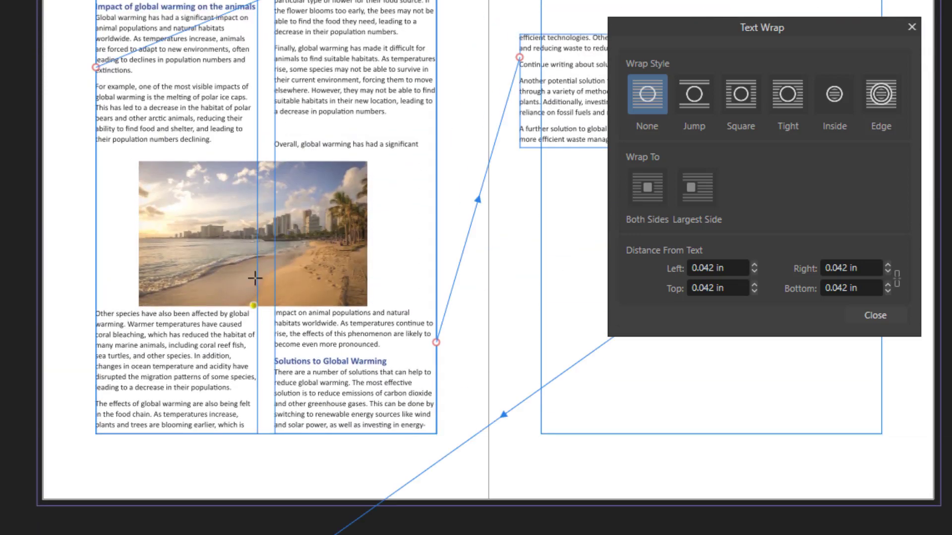
pyautogui.click(320, 238)
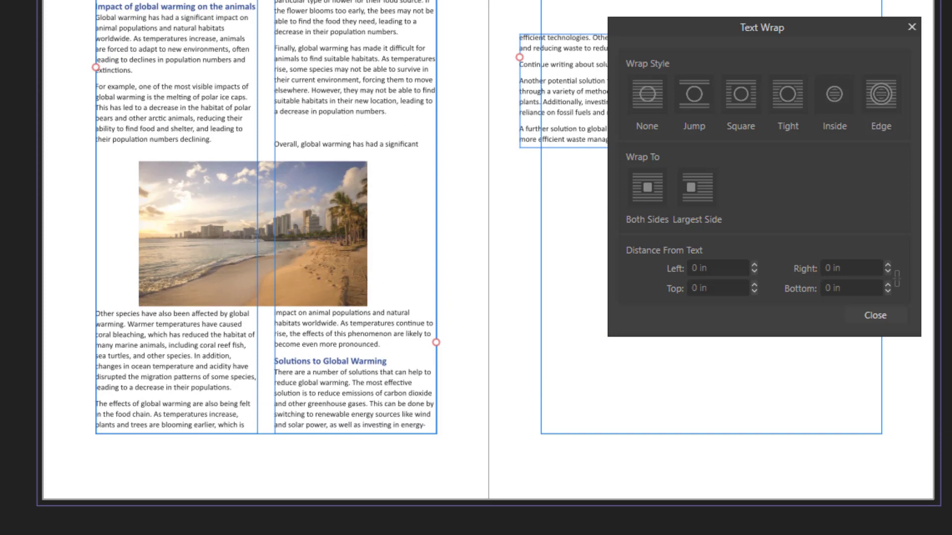
# Step: Switch the beach photo's text wrap from Jump to Square on both sides
pyautogui.click(293, 217)
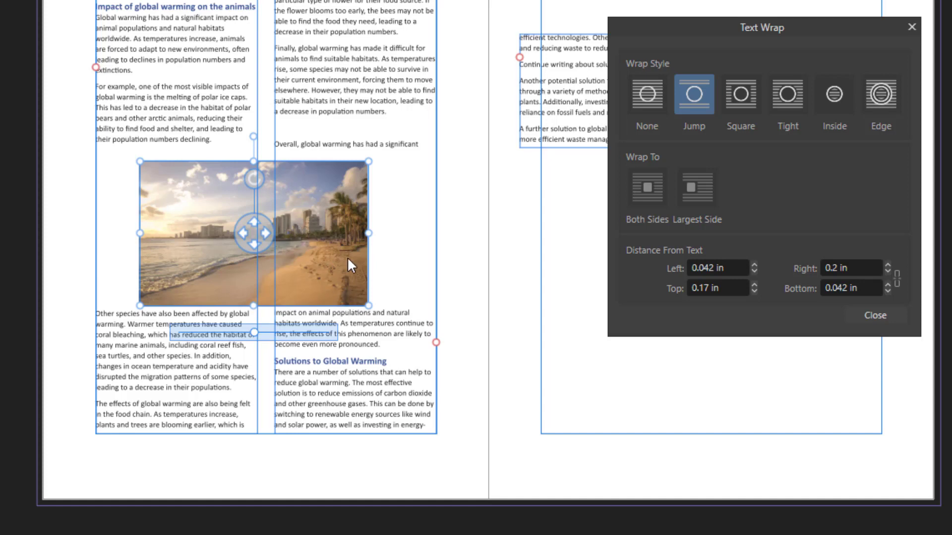
pyautogui.click(743, 85)
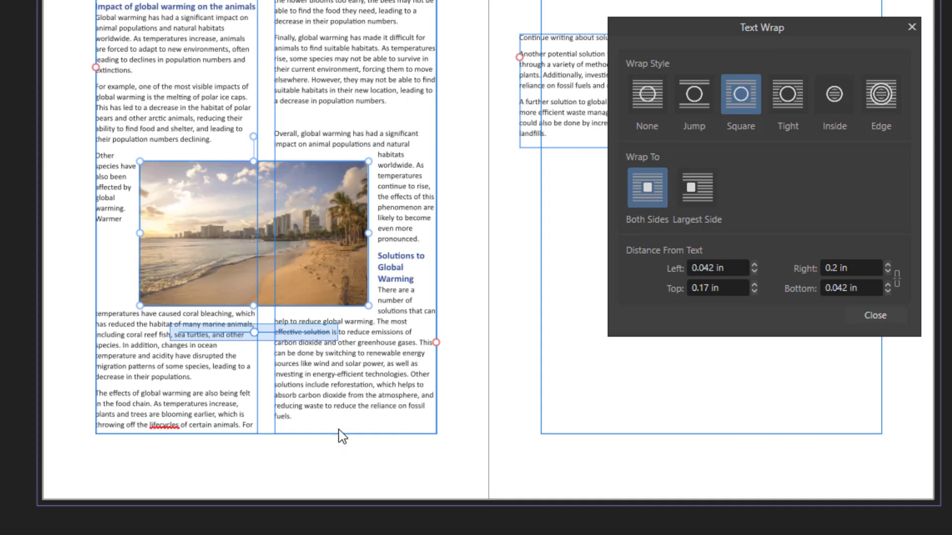
pyautogui.scroll(-10, 342, 436)
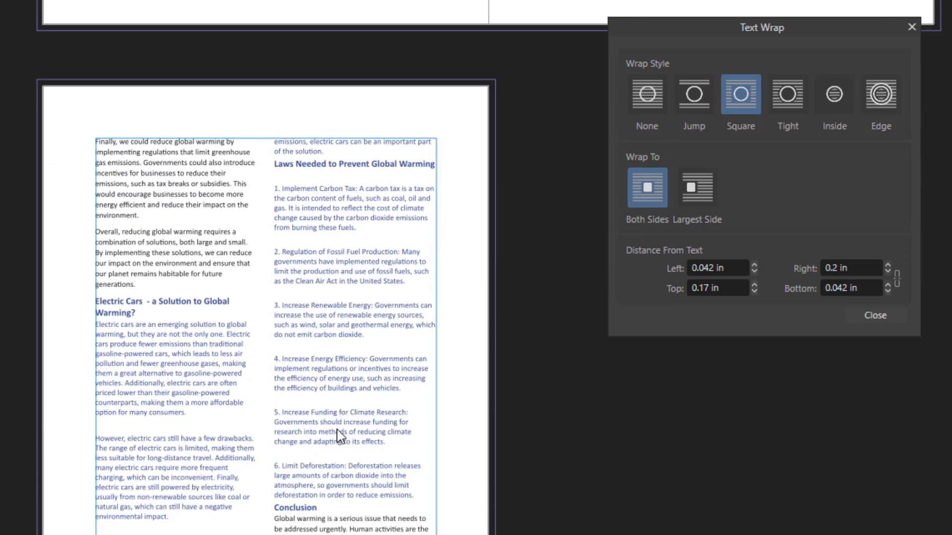
pyautogui.scroll(-2, 340, 436)
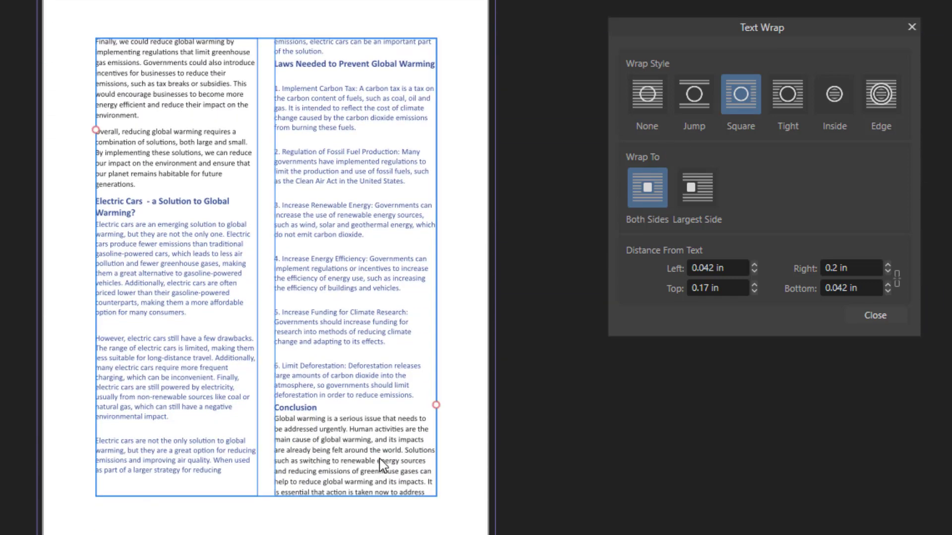
pyautogui.scroll(1, 383, 466)
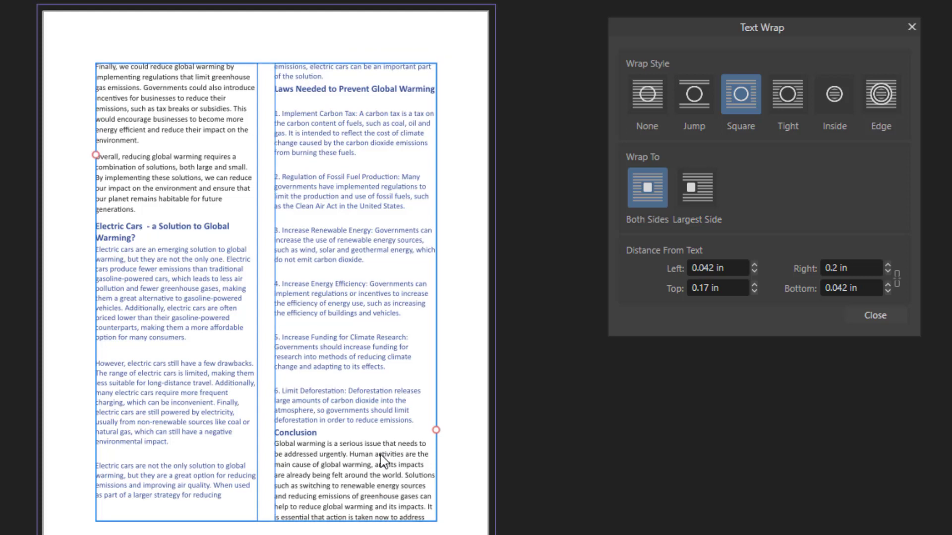
pyautogui.scroll(10, 383, 461)
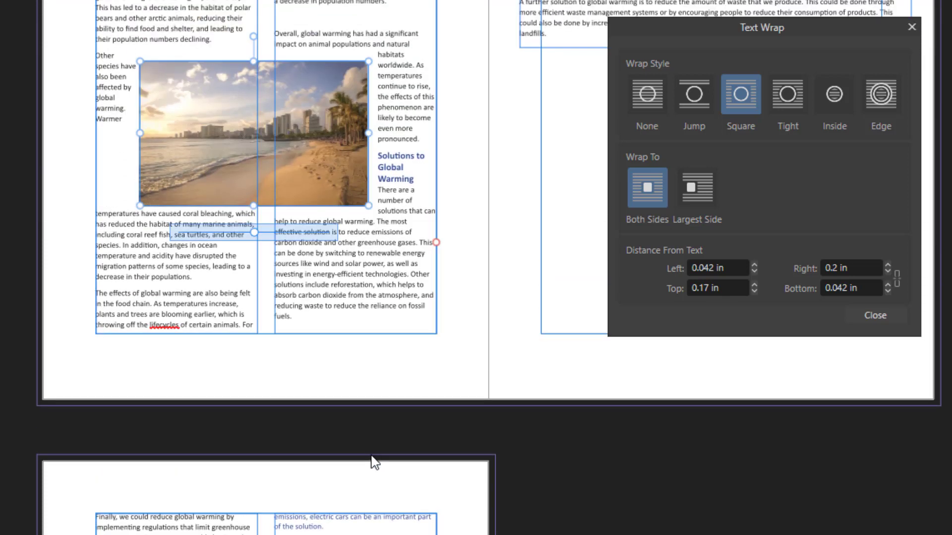
pyautogui.moveTo(294, 135)
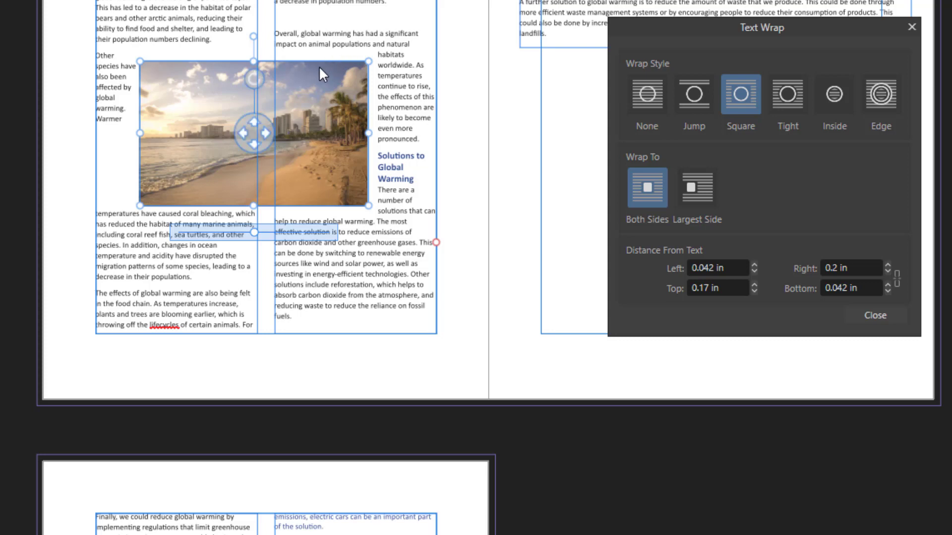
# Step: Step the beach photo's top wrap distance down to 0.06 in, then up to 0.1 in
pyautogui.click(755, 289)
pyautogui.click(755, 289)
pyautogui.click(753, 291)
pyautogui.click(754, 291)
pyautogui.click(754, 290)
pyautogui.click(754, 291)
pyautogui.click(754, 290)
pyautogui.click(754, 290)
pyautogui.click(753, 290)
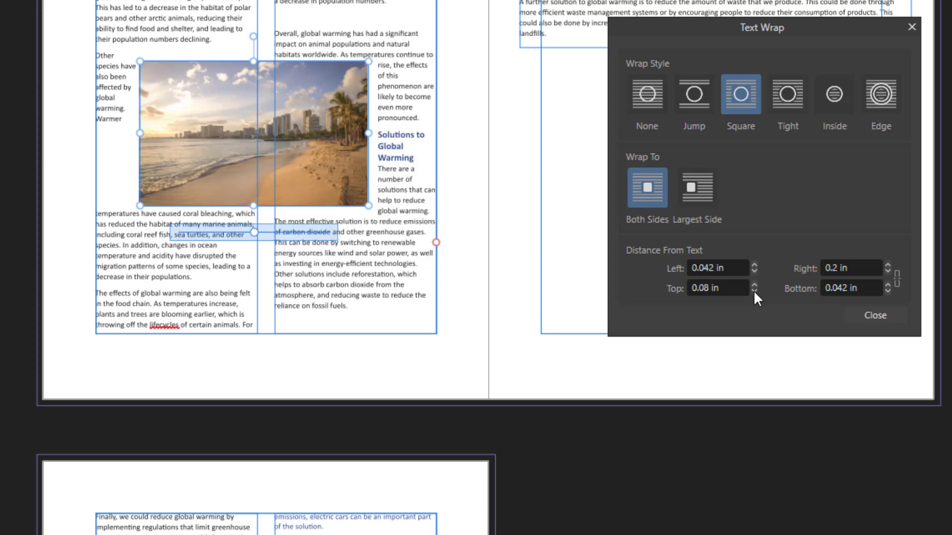
pyautogui.click(753, 291)
pyautogui.click(753, 290)
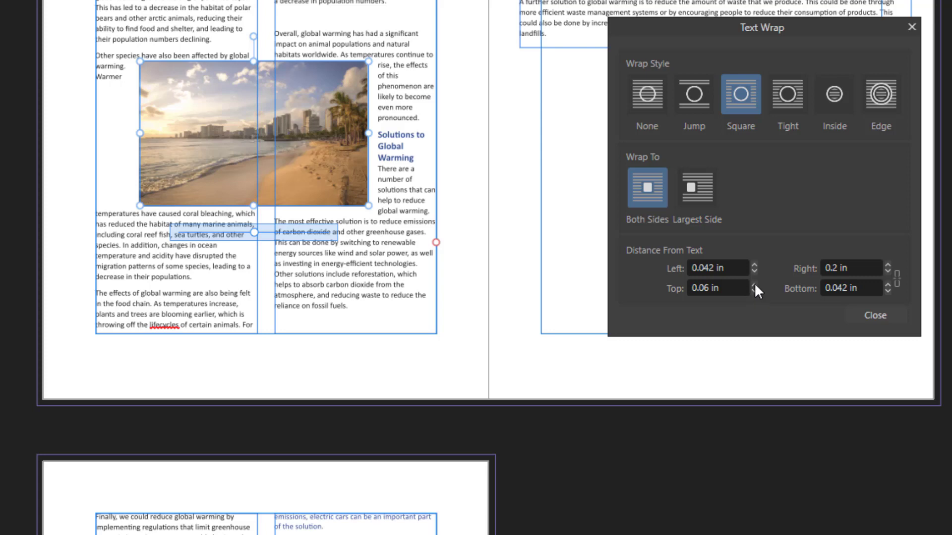
pyautogui.click(754, 283)
pyautogui.click(754, 283)
pyautogui.click(754, 281)
pyautogui.click(754, 282)
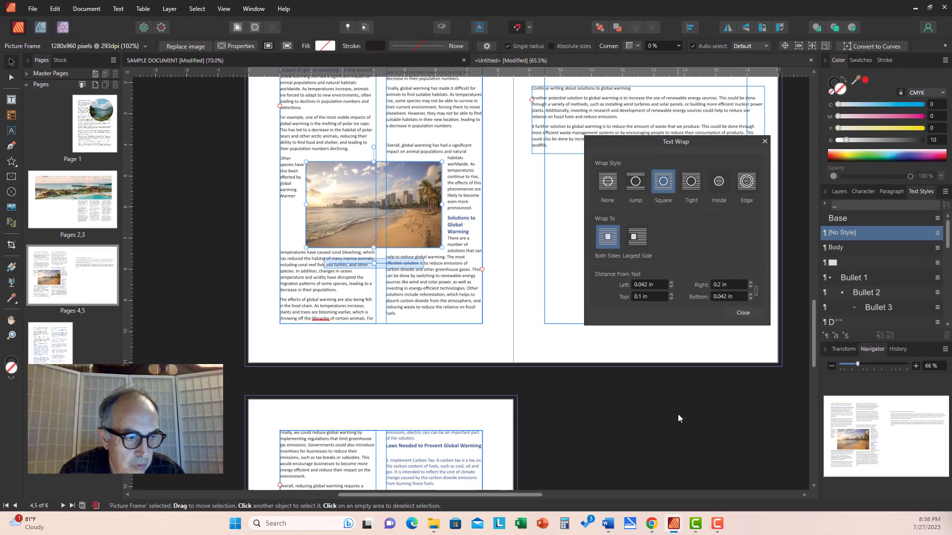
# Step: Deselect the beach photo and close the Text Wrap settings panel
pyautogui.click(678, 415)
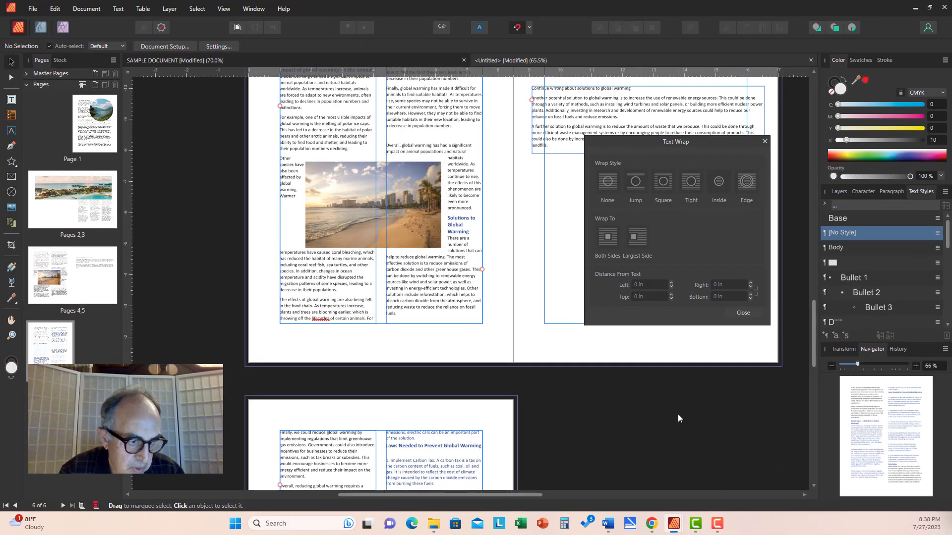
pyautogui.press('h')
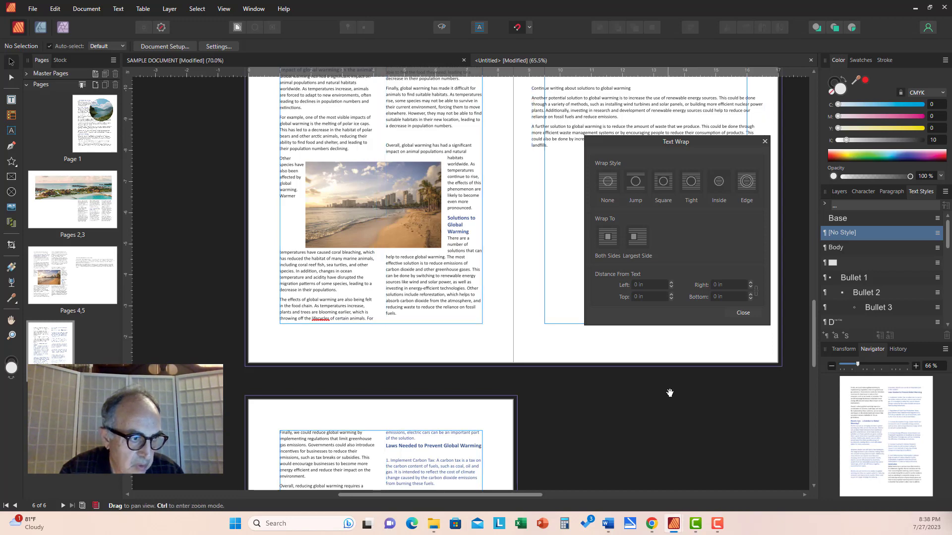
pyautogui.moveTo(668, 389); pyautogui.dragTo(660, 471)
pyautogui.press('v')
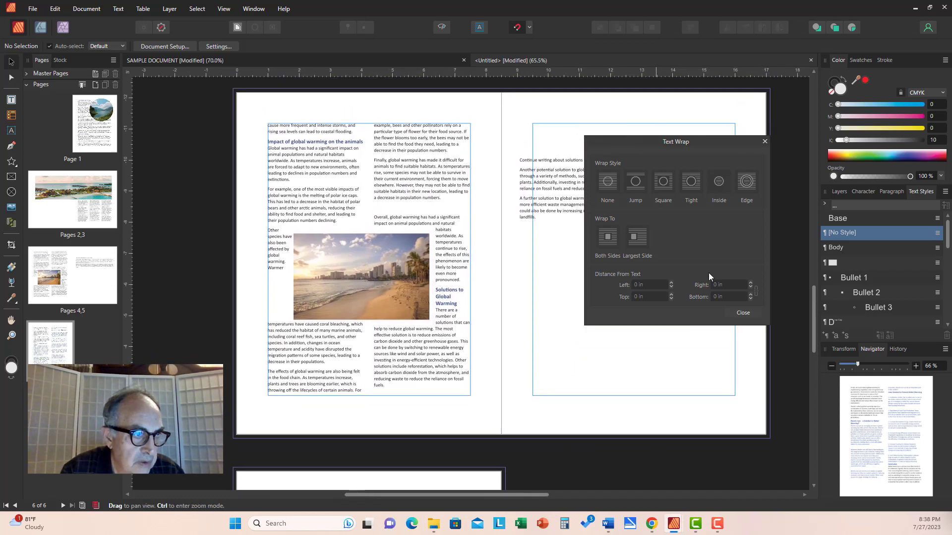
pyautogui.click(765, 142)
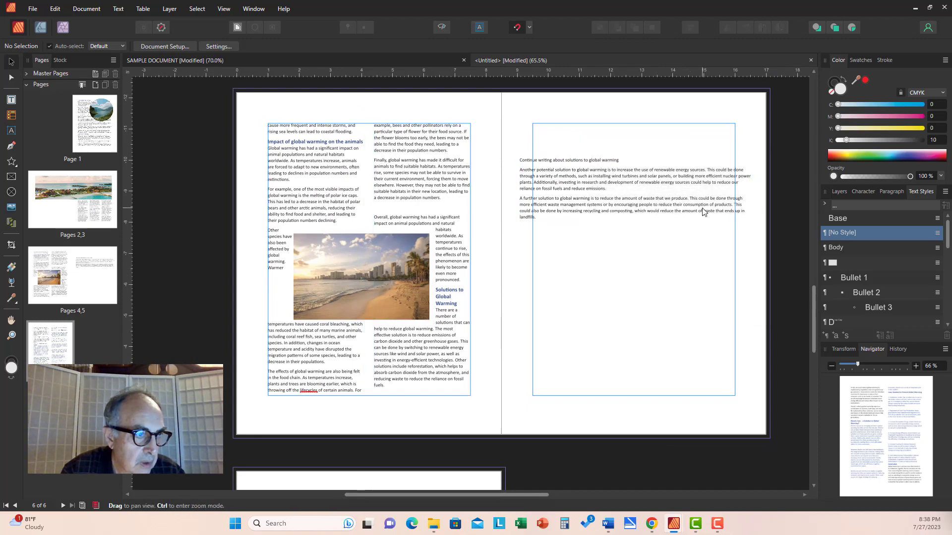
# Step: Pan up to the pages 2–3 spread showing the resort photo
pyautogui.moveTo(703, 211); pyautogui.dragTo(700, 420)
pyautogui.scroll(5, 700, 420)
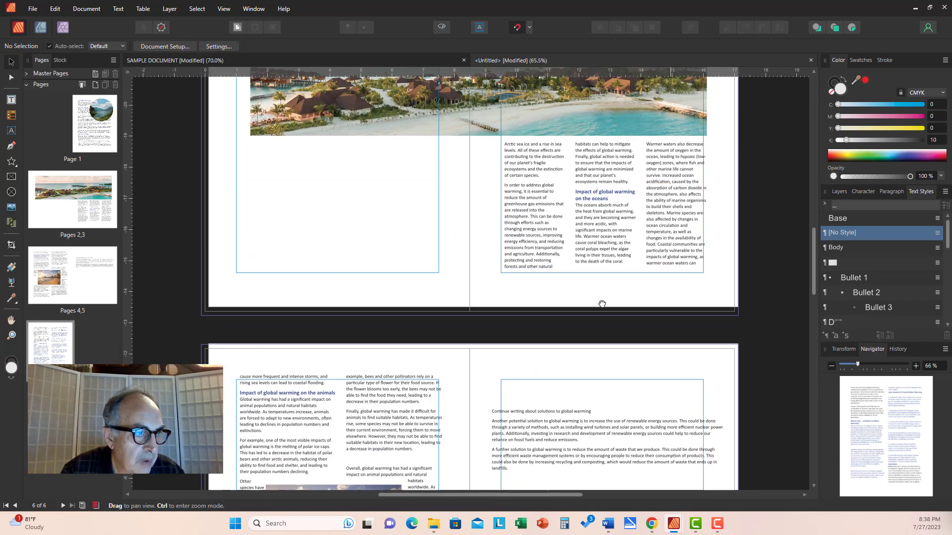
pyautogui.moveTo(591, 314); pyautogui.dragTo(648, 364)
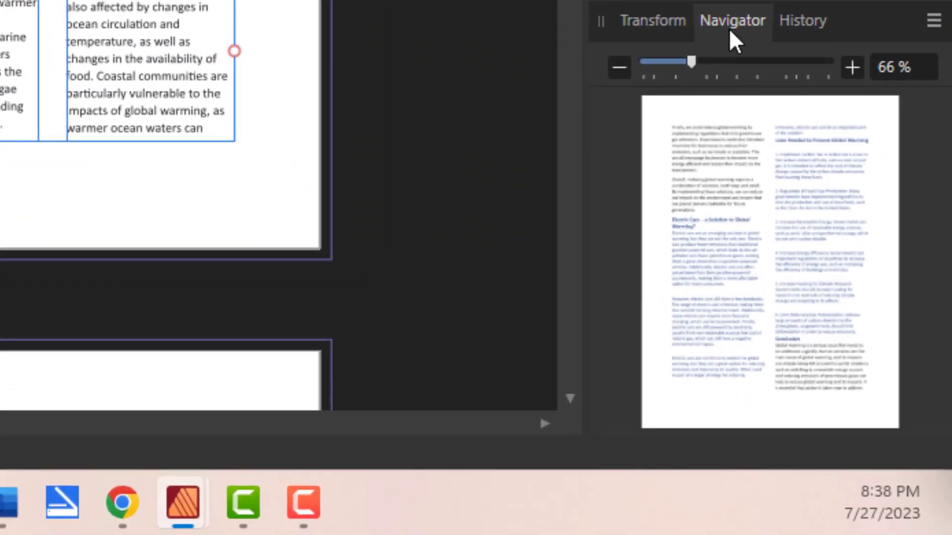
# Step: Zoom into page 3's ocean text columns with the Navigator, then back out to photo and text
pyautogui.moveTo(695, 58); pyautogui.dragTo(670, 79)
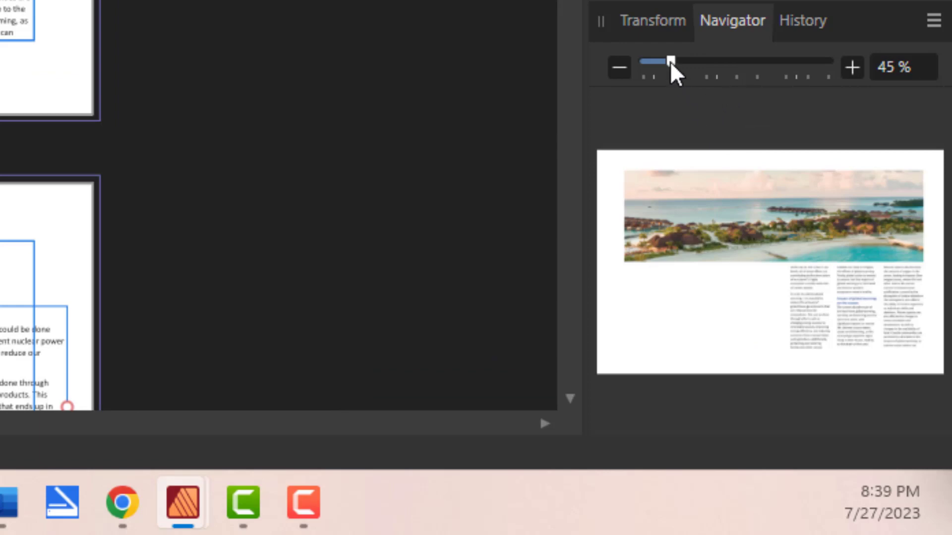
pyautogui.moveTo(671, 63); pyautogui.dragTo(791, 58)
pyautogui.moveTo(780, 293); pyautogui.dragTo(854, 294)
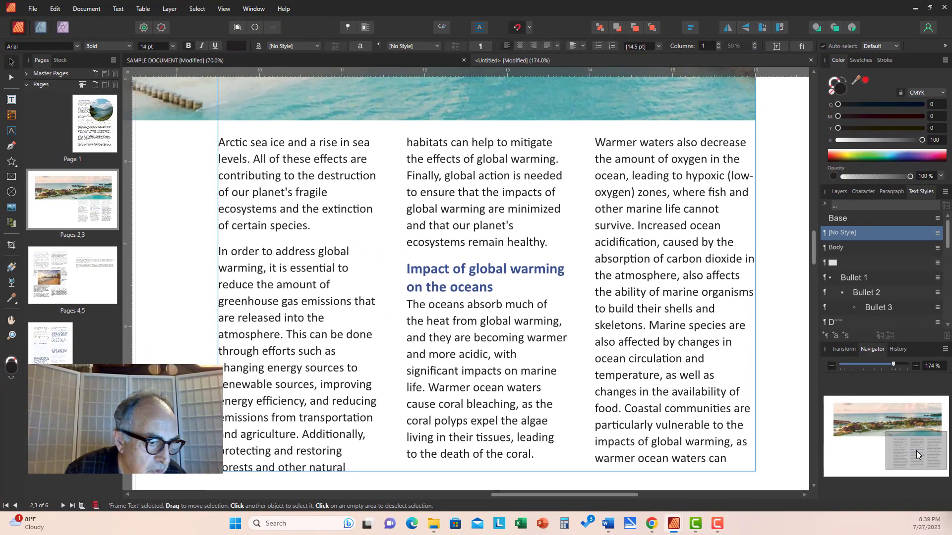
pyautogui.moveTo(914, 442); pyautogui.dragTo(884, 418)
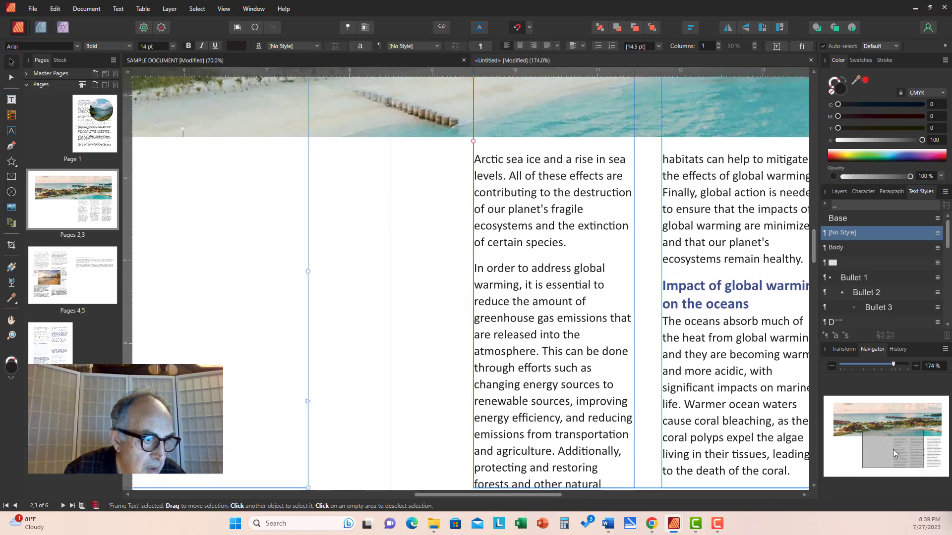
pyautogui.moveTo(888, 364)
pyautogui.mouseDown()
pyautogui.moveTo(900, 366)
pyautogui.moveTo(882, 367)
pyautogui.mouseUp()
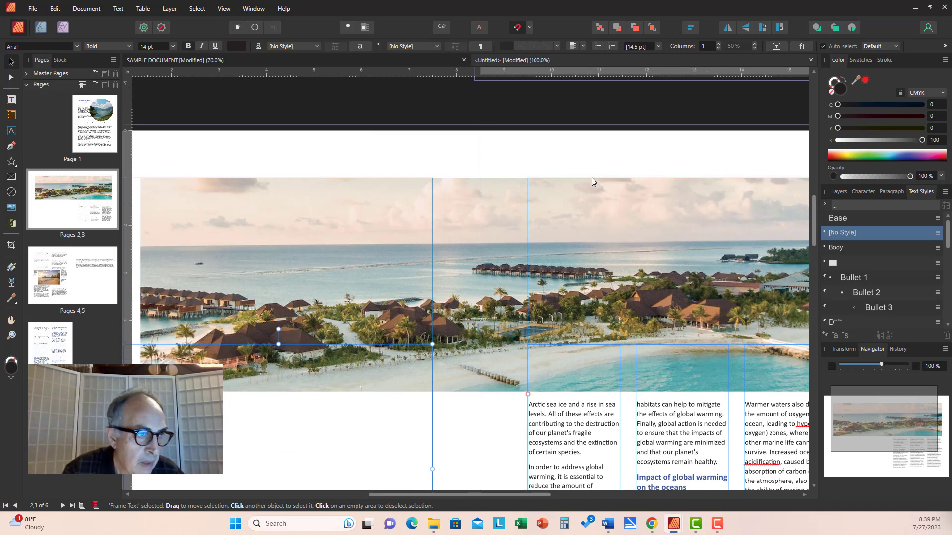
# Step: Clear the text frame selection and scroll down through the spreads
pyautogui.click(604, 155)
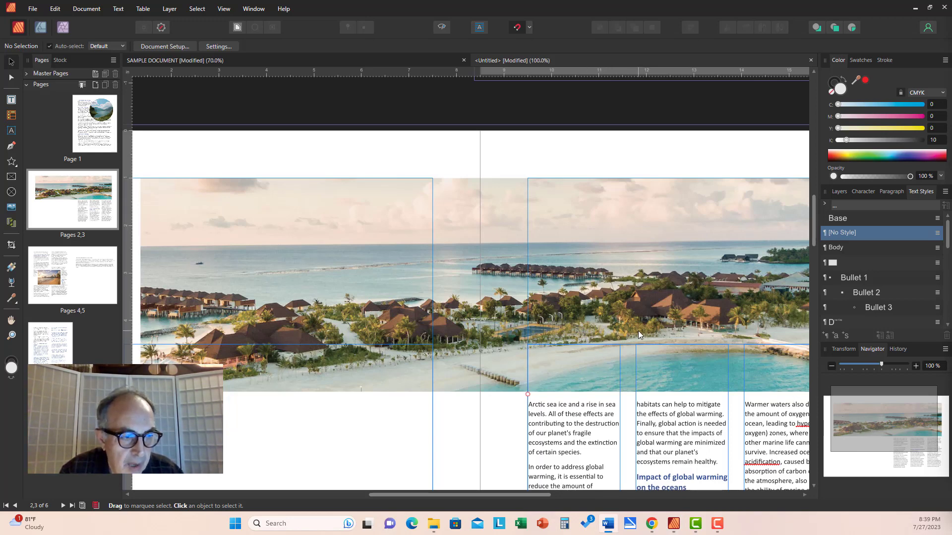
pyautogui.scroll(2, 642, 329)
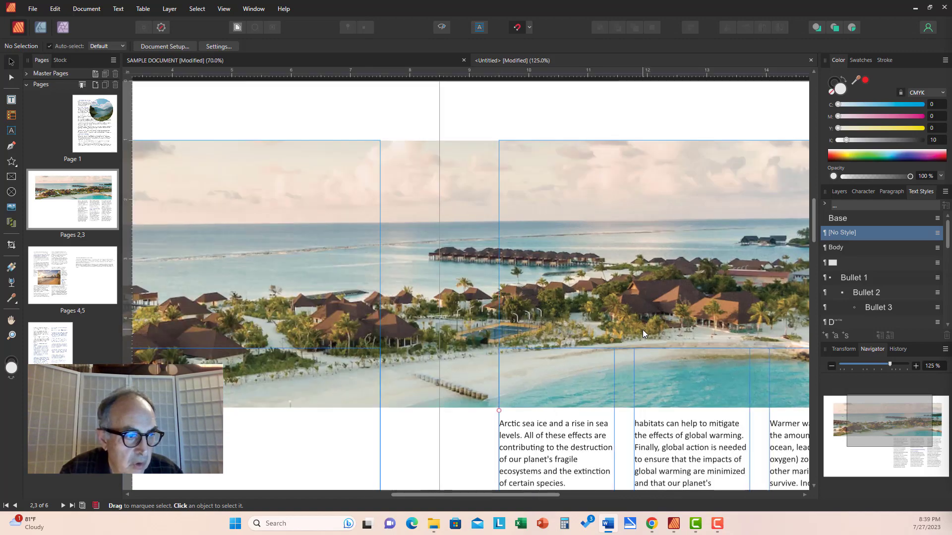
pyautogui.scroll(-2, 643, 329)
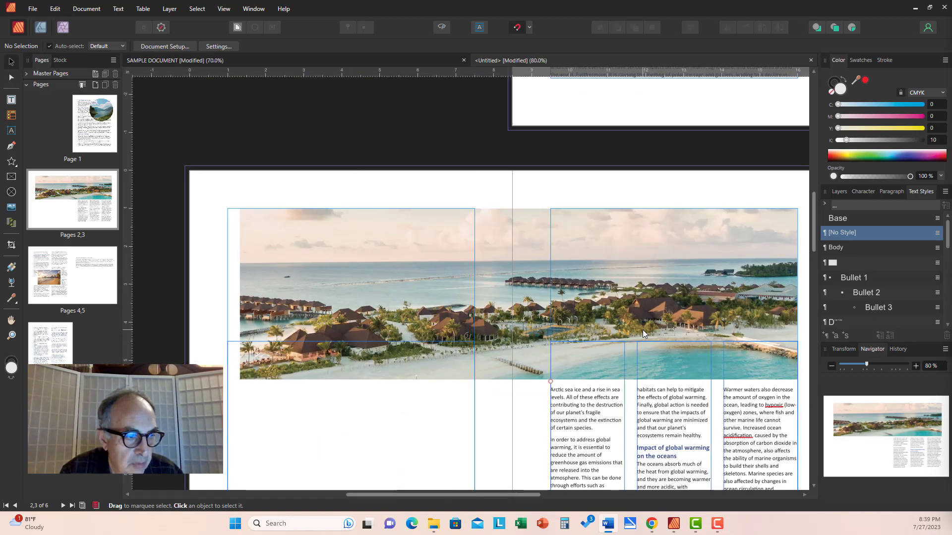
pyautogui.scroll(-2, 643, 329)
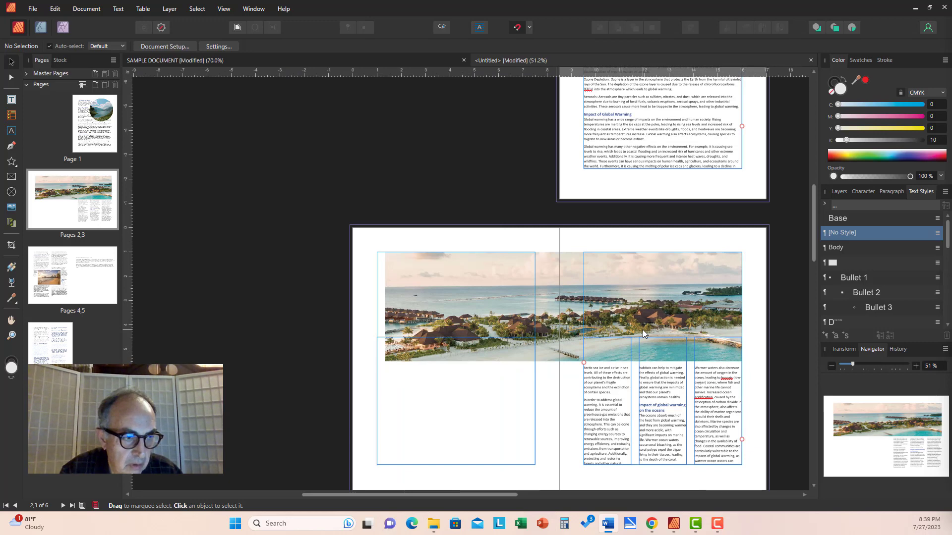
pyautogui.scroll(-1, 643, 334)
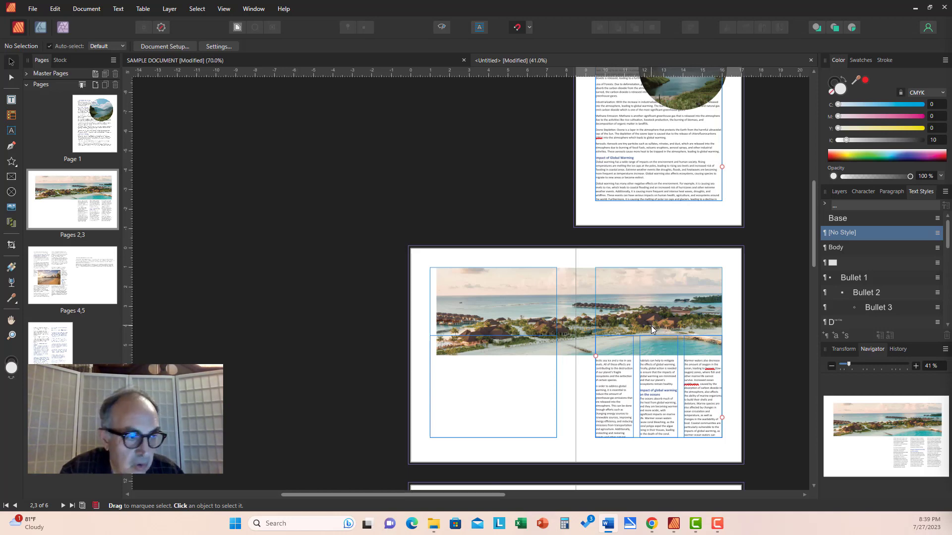
# Step: Zoom in on the resort spread, then back out until all pages fit the window
pyautogui.hotkey('ctrl', '=')
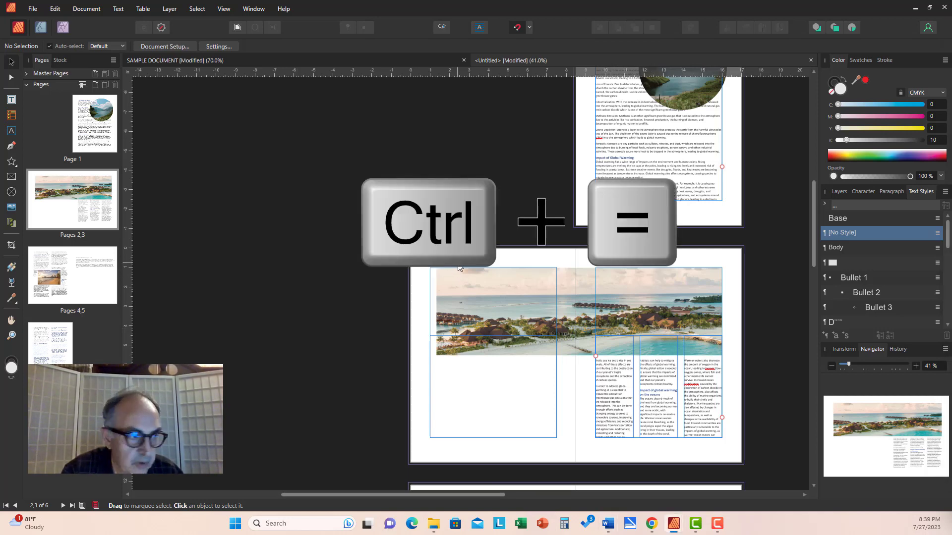
pyautogui.hotkey('ctrl', '=')
pyautogui.hotkey('ctrl', '-')
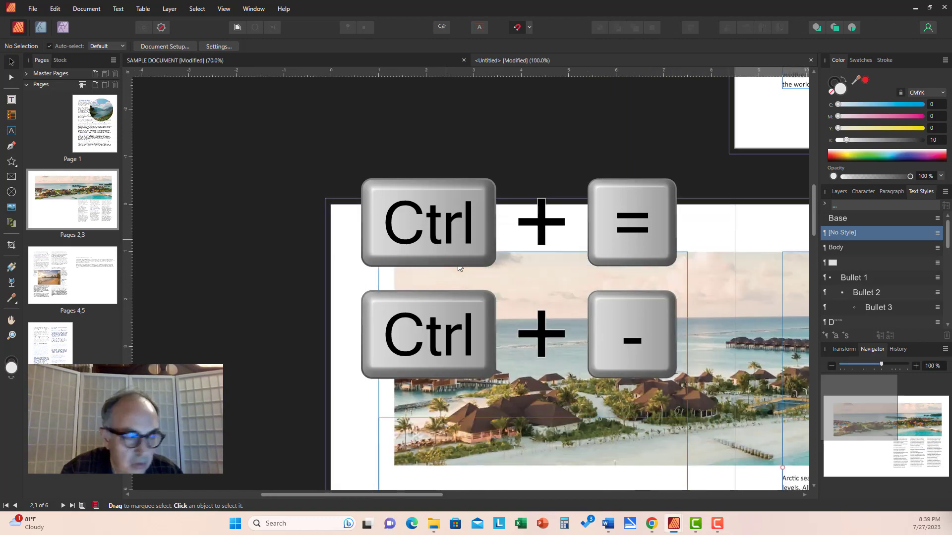
pyautogui.hotkey('ctrl', '-')
pyautogui.hotkey('ctrl', '-')
pyautogui.hotkey('ctrl', '-')
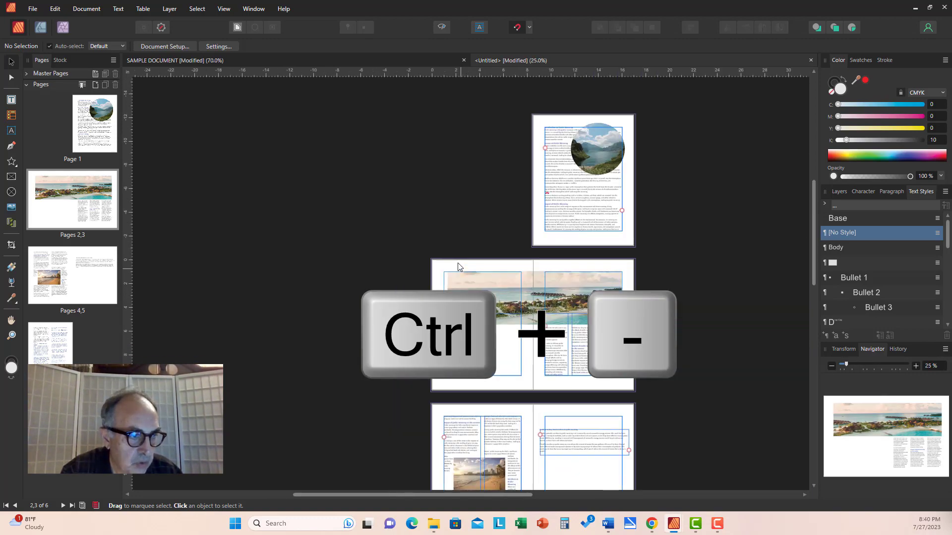
pyautogui.scroll(3, 458, 266)
pyautogui.scroll(-3, 458, 267)
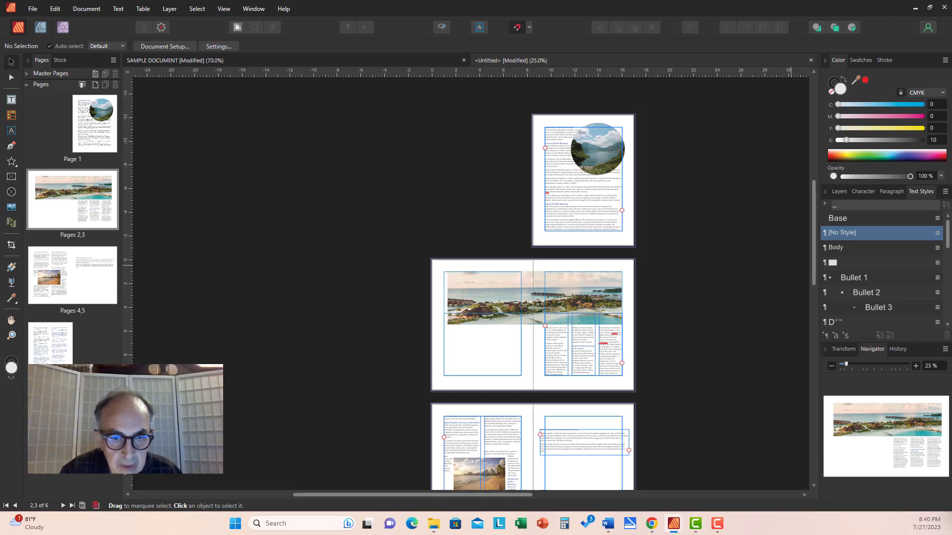
pyautogui.hotkey('ctrl', 'alt', 'shift', '0')
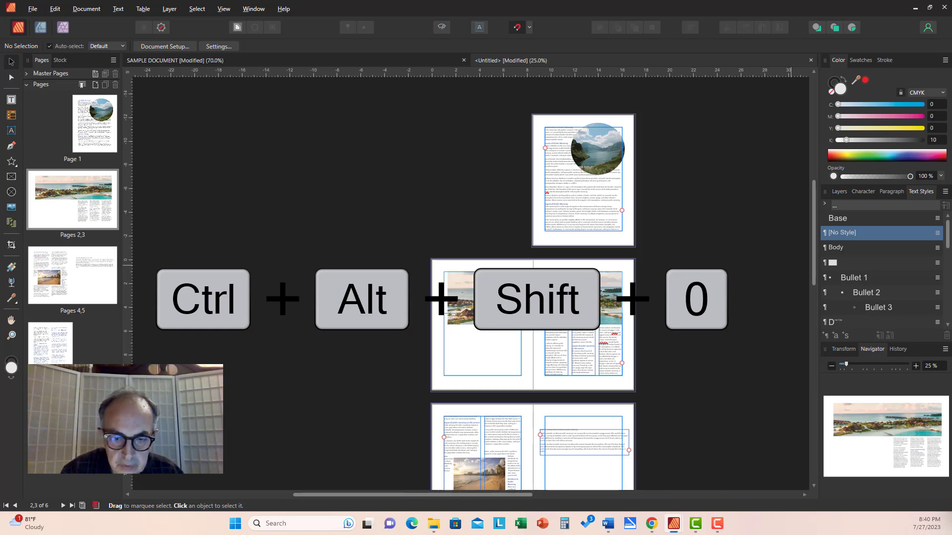
# Step: Fit all pages, select page 1's text frame, then view at 100% and scroll to page 4
pyautogui.hotkey('ctrl', 'alt', 'shift', '0')
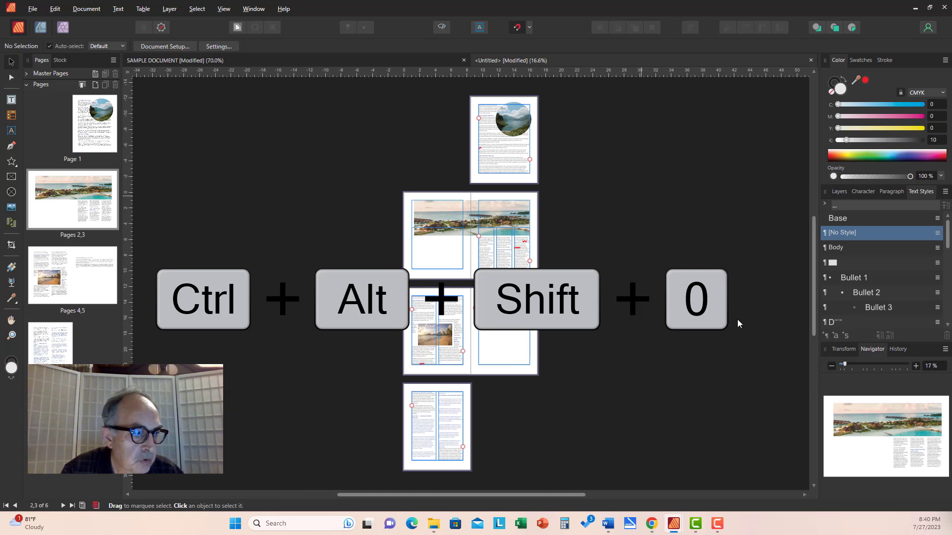
pyautogui.click(504, 172)
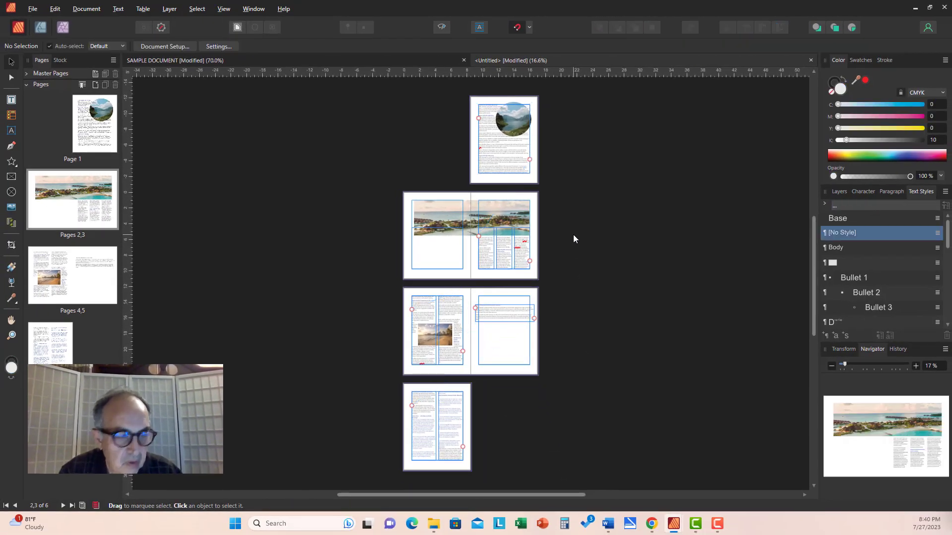
pyautogui.hotkey('ctrl', '1')
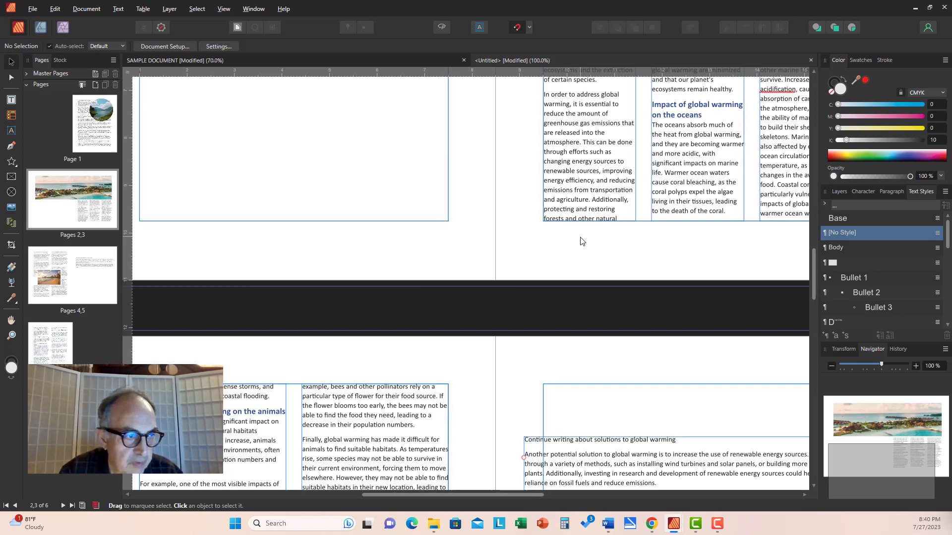
pyautogui.scroll(-5, 582, 241)
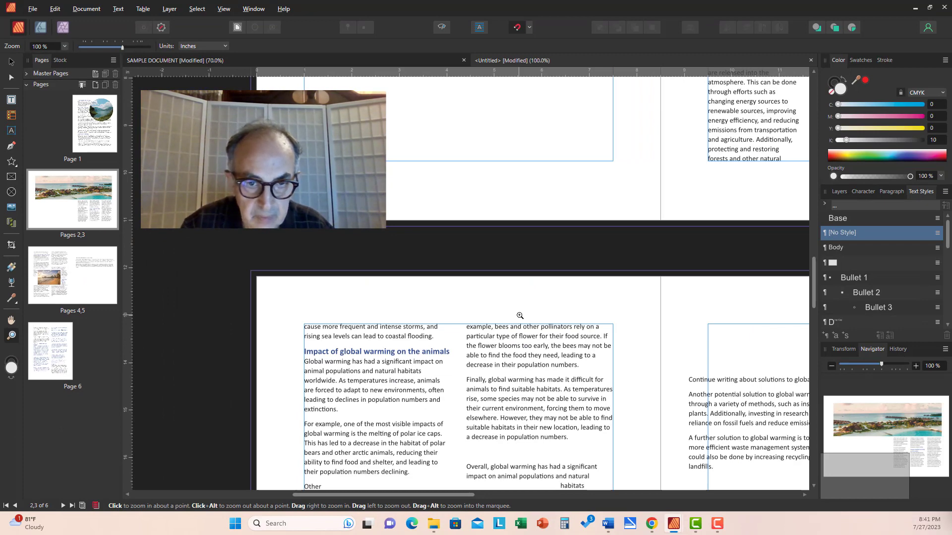
# Step: Zoom to 150%, the Pages 2–3 spread, 313% on the beach, and 100%, then fit all six pages in view
pyautogui.click(520, 316)
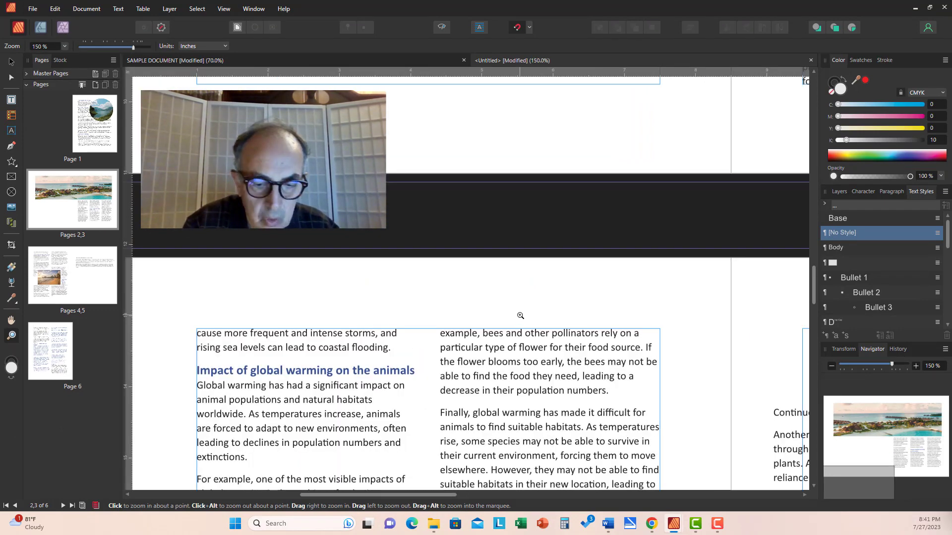
pyautogui.hotkey('ctrl', '0')
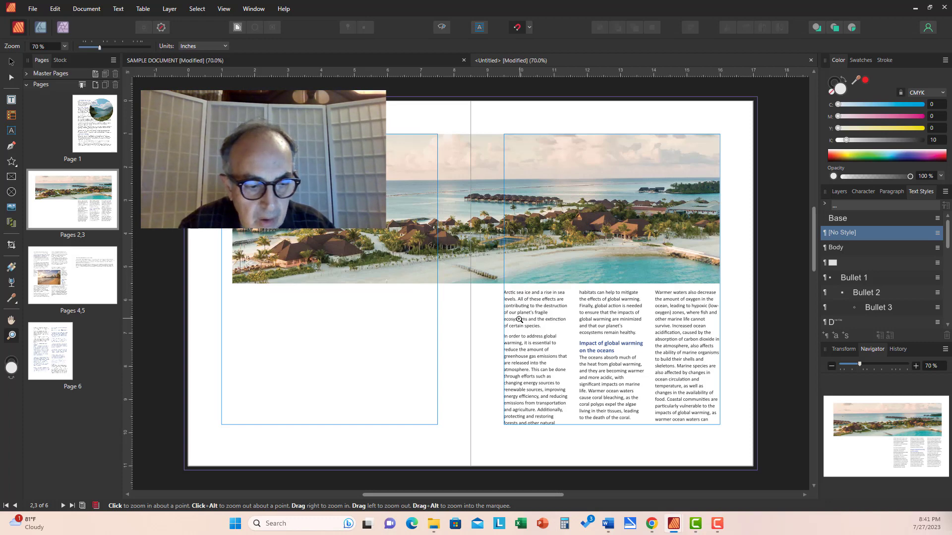
pyautogui.hotkey('alt', 'shift', '0')
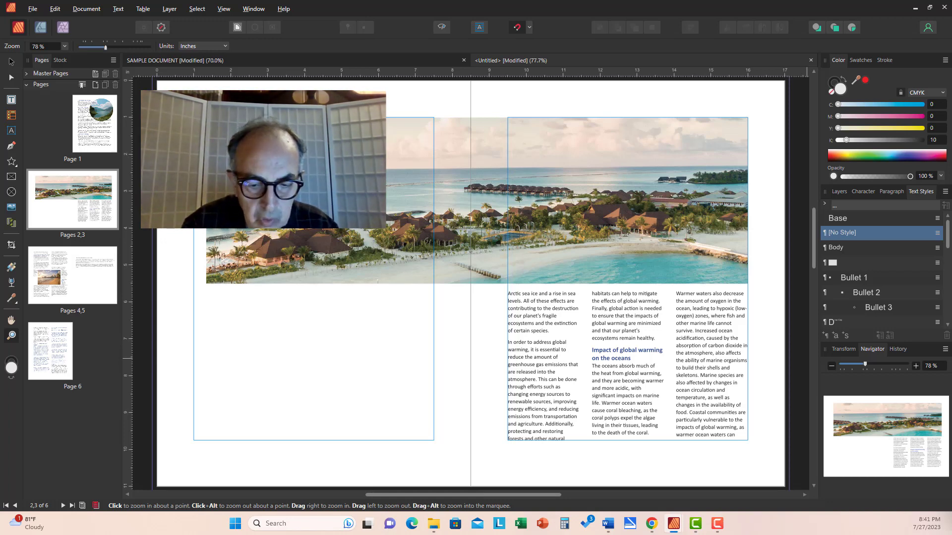
pyautogui.moveTo(865, 364); pyautogui.dragTo(897, 365)
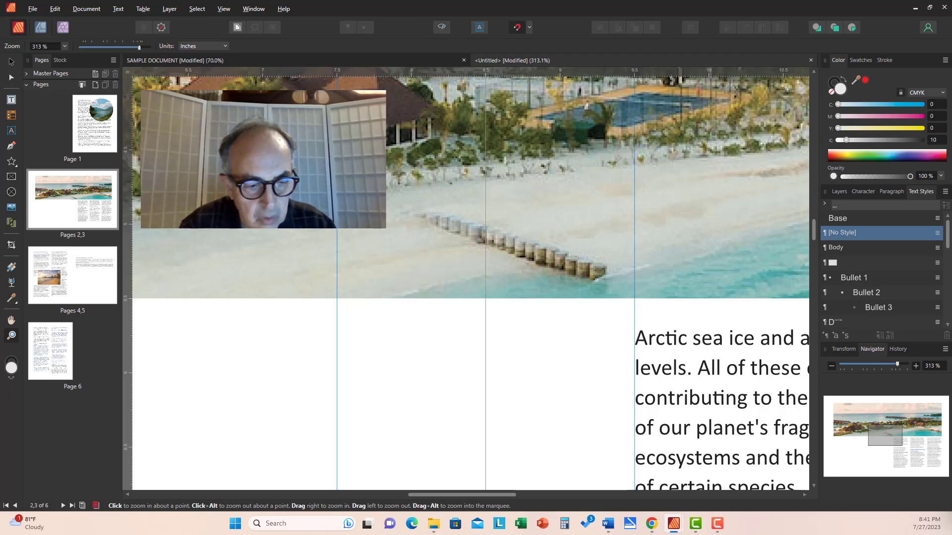
pyautogui.hotkey('ctrl', '1')
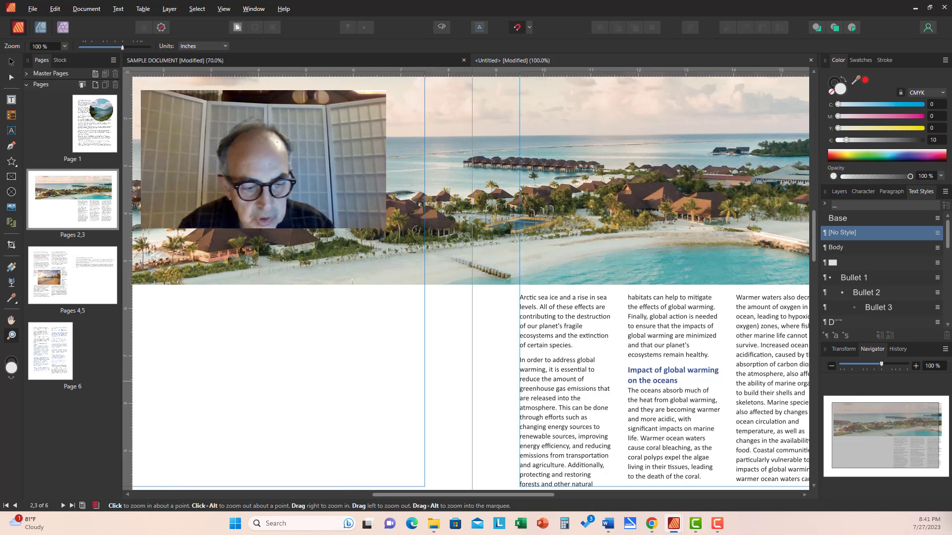
pyautogui.hotkey('ctrl', '0')
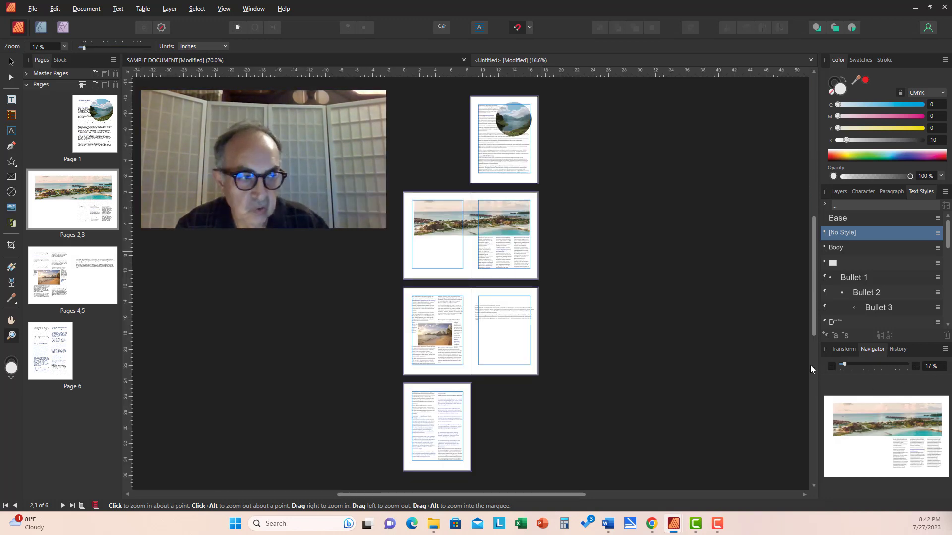
pyautogui.scroll(-5, 734, 329)
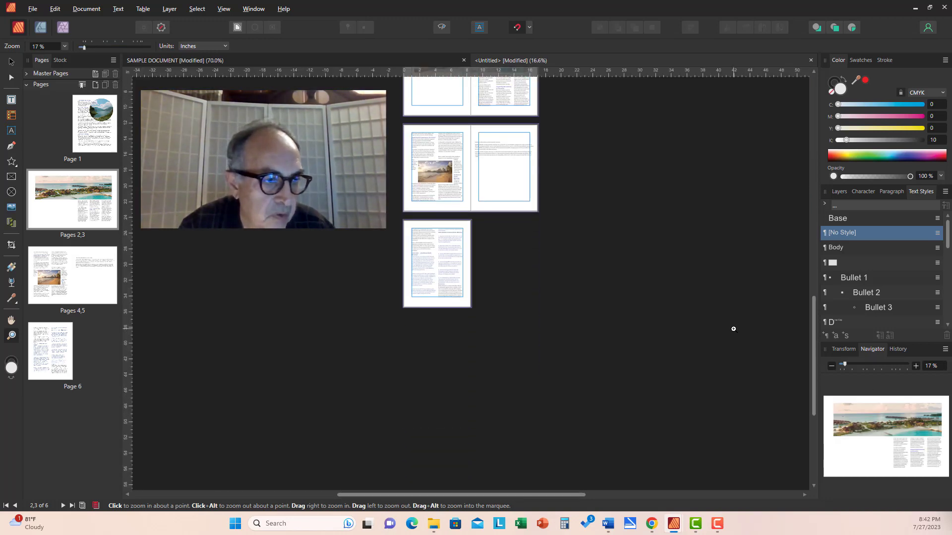
pyautogui.scroll(3, 734, 329)
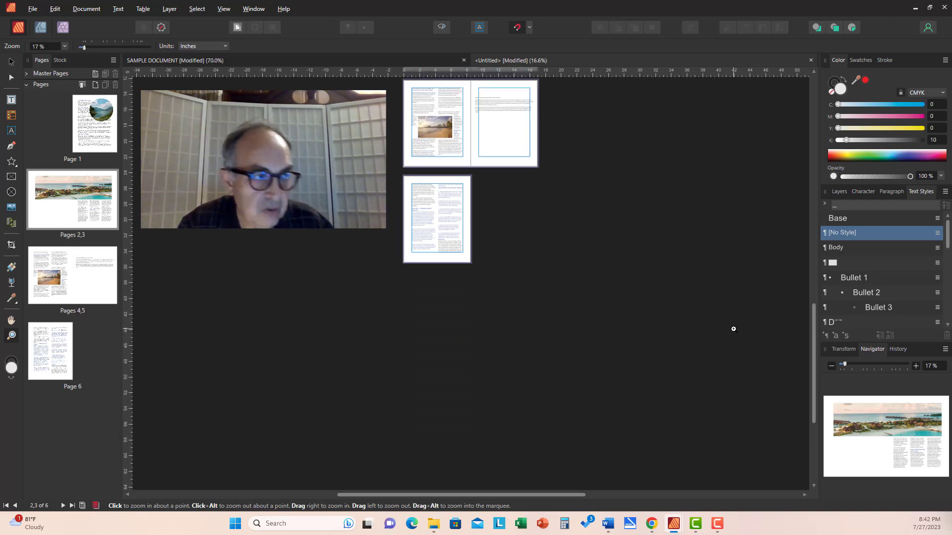
pyautogui.scroll(5, 734, 329)
pyautogui.scroll(-1, 734, 329)
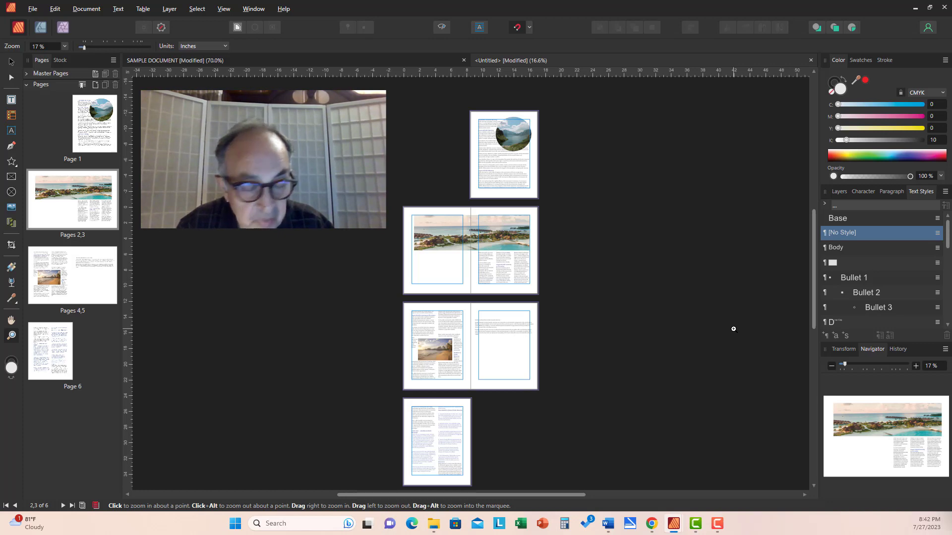
pyautogui.press('space')
pyautogui.moveTo(690, 295); pyautogui.dragTo(687, 275)
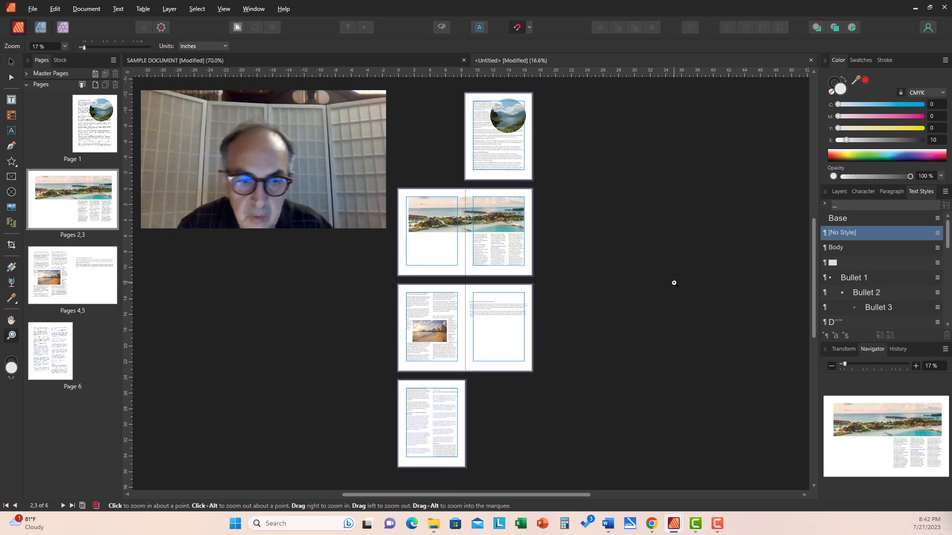